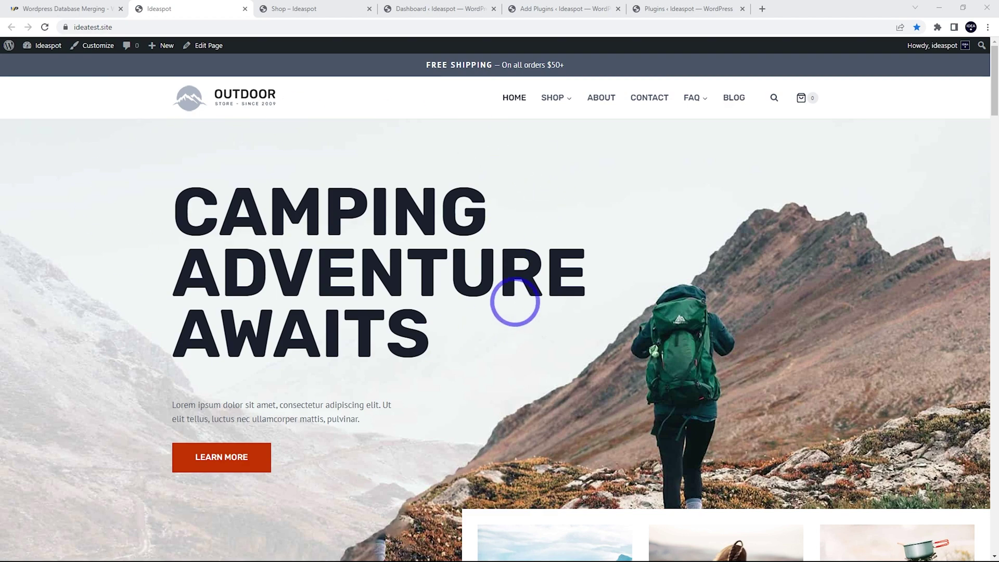
- Activate the Migration, Backup, Staging – WPvivid plugin on the live site and back up its database and files to local storage
{"action": "left_click", "coordinate": [291, 9]}
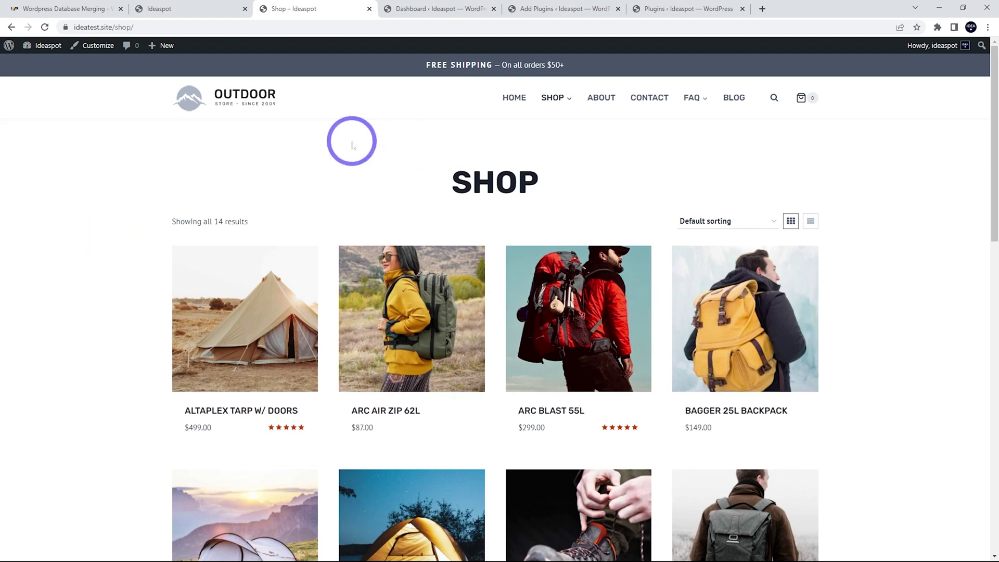
{"action": "key", "text": "ctrl+Tab"}
{"action": "key", "text": "ctrl+Tab"}
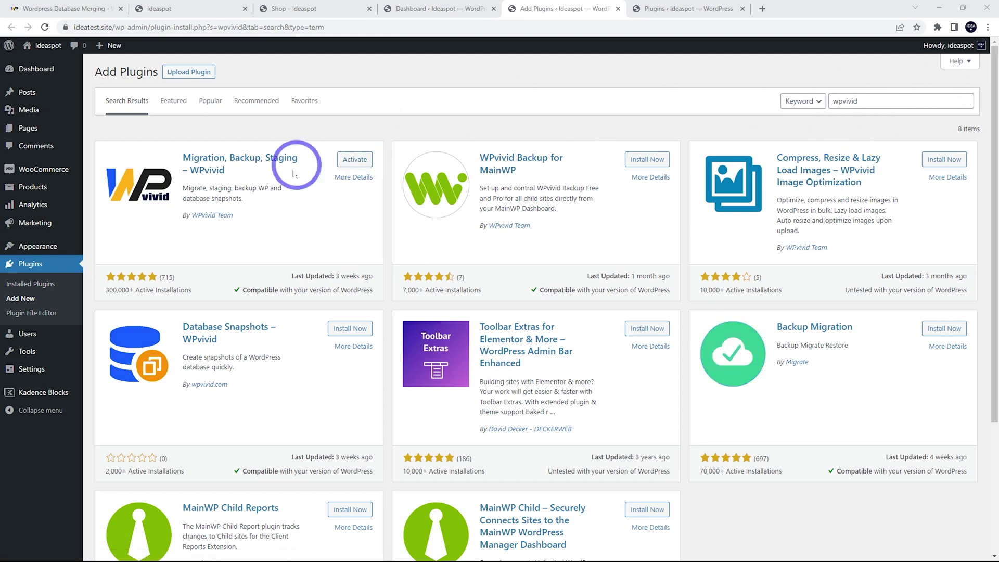
{"action": "left_click", "coordinate": [352, 163]}
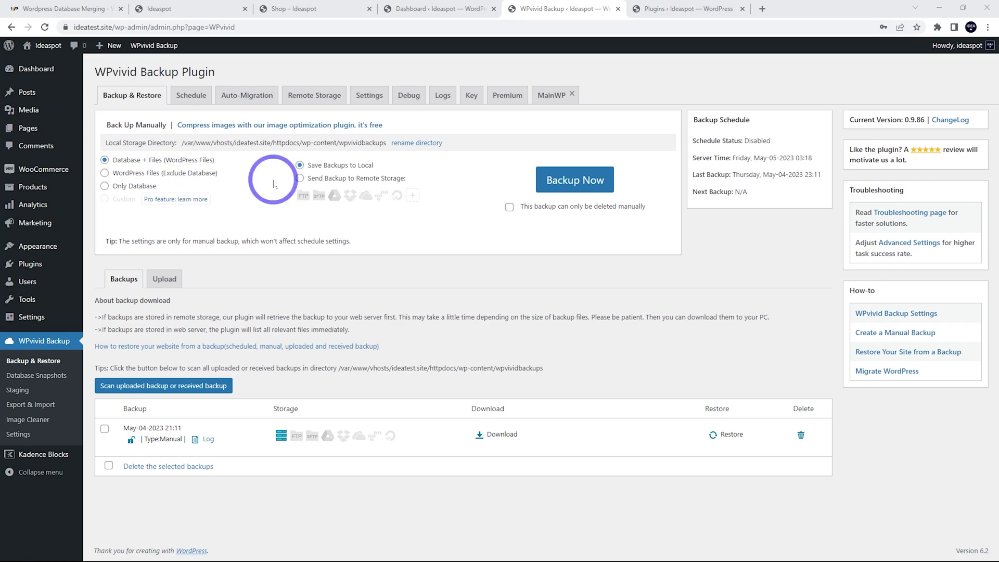
{"action": "left_click", "coordinate": [587, 182]}
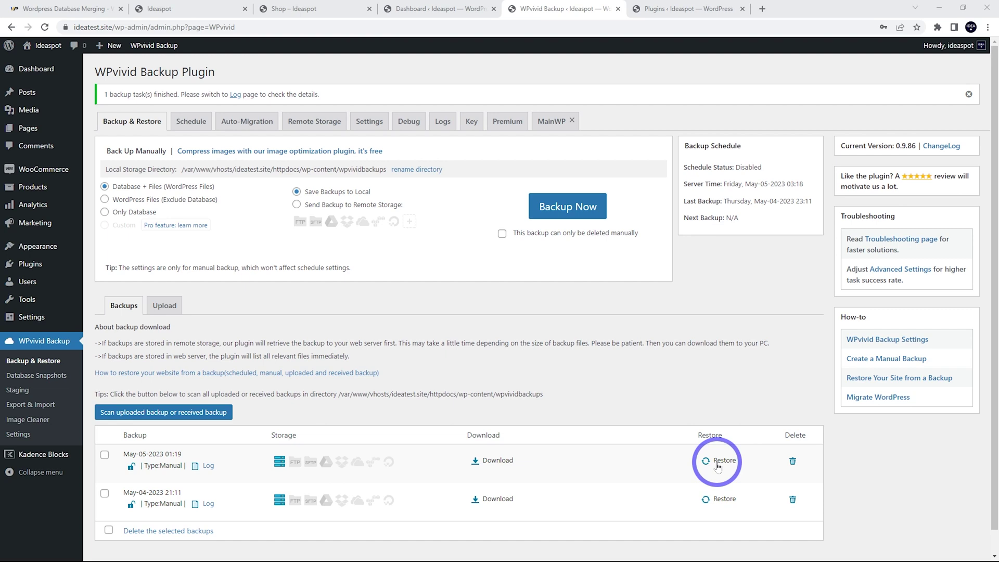
- Create a staging site in the website root directory mystaging01, using the live site's database and table prefix wpvividstg01_
{"action": "left_click", "coordinate": [30, 396]}
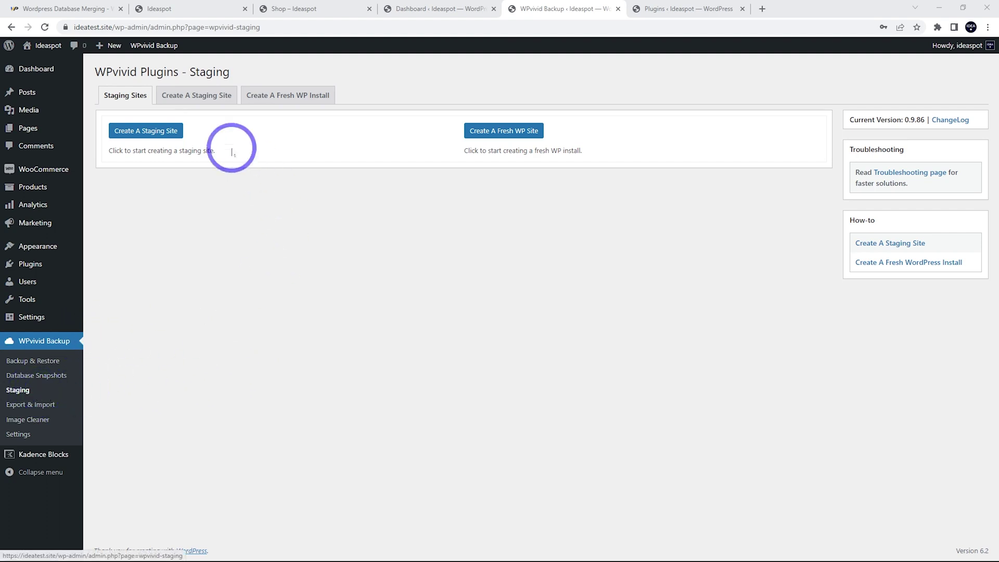
{"action": "left_click", "coordinate": [147, 130]}
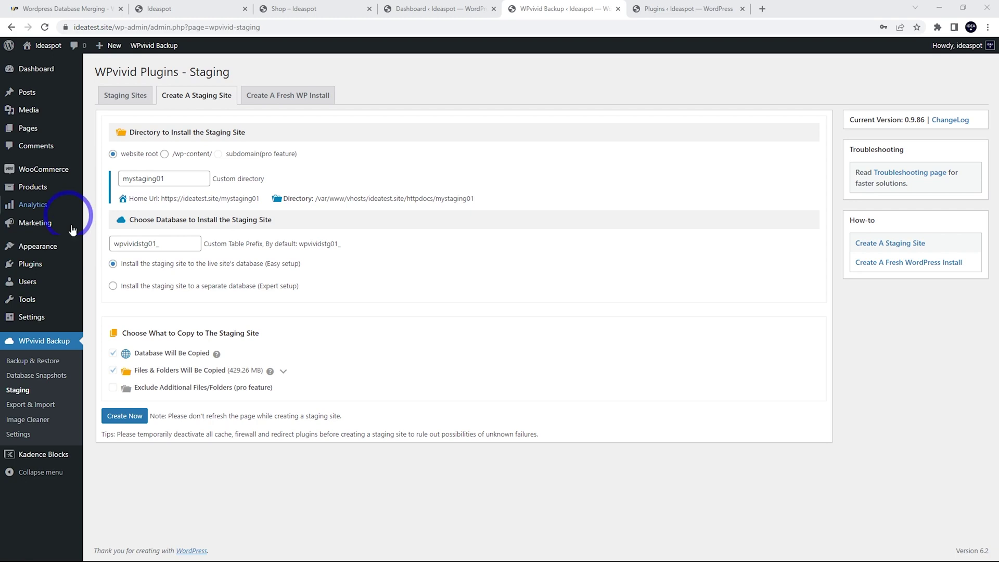
{"action": "left_click", "coordinate": [124, 415]}
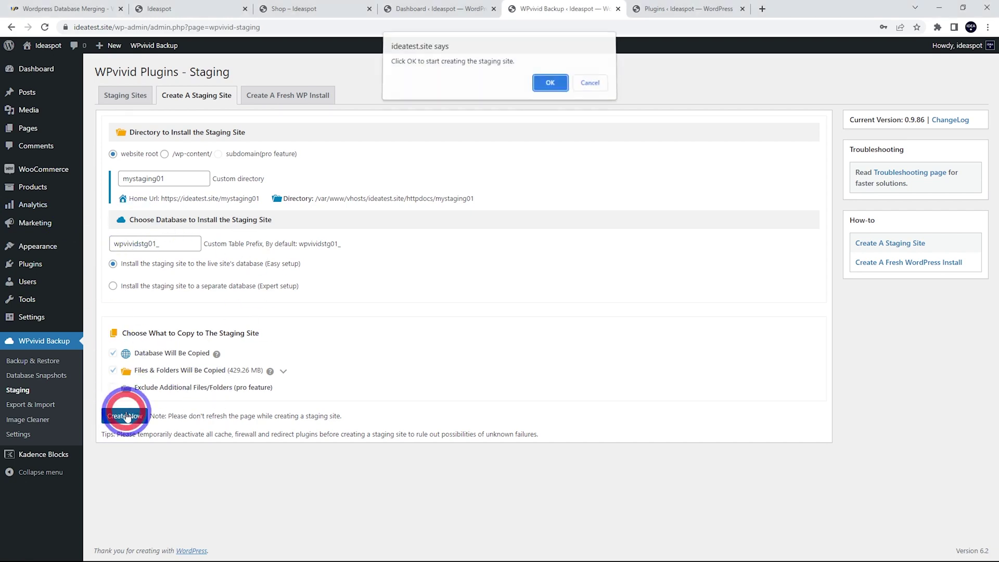
{"action": "left_click", "coordinate": [548, 86]}
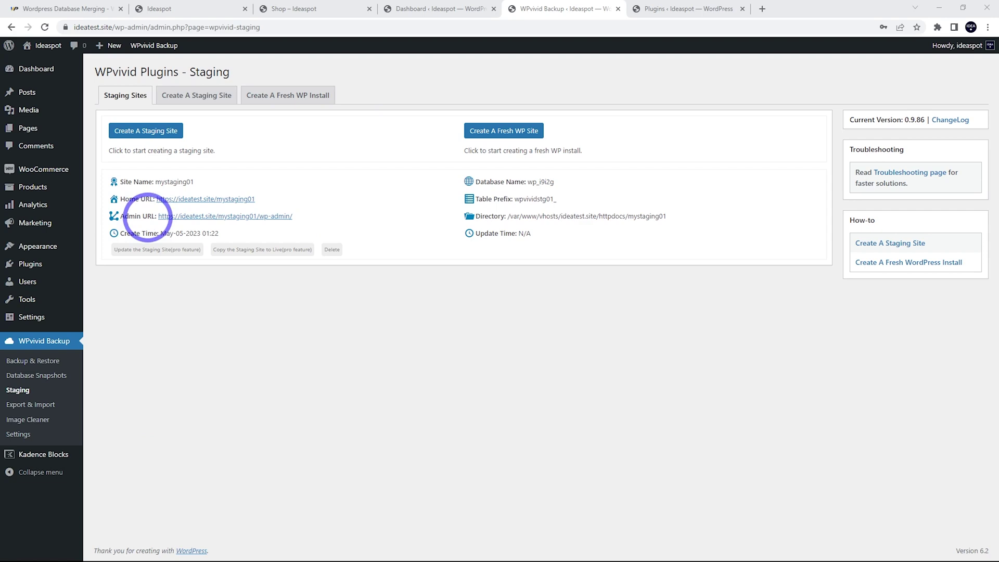
- Open the staging site's admin URL in a new tab and log in with the saved credentials
{"action": "right_click", "coordinate": [181, 221]}
{"action": "left_click", "coordinate": [224, 226]}
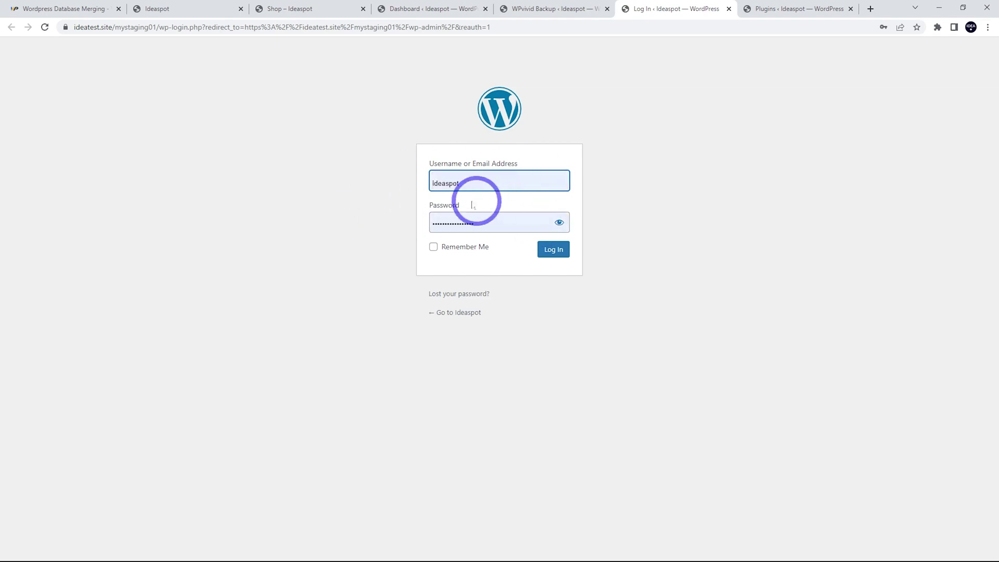
{"action": "left_click", "coordinate": [554, 251]}
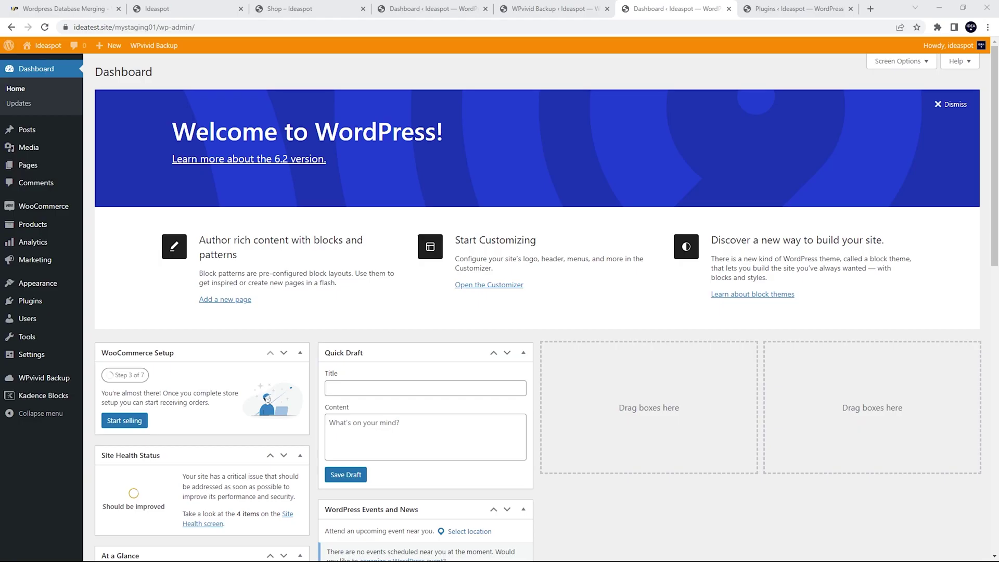
- Upload wpvivid-database-merging.zip from Downloads to the staging site, then install and activate the plugin
{"action": "mouse_move", "coordinate": [61, 304]}
{"action": "left_click", "coordinate": [116, 321]}
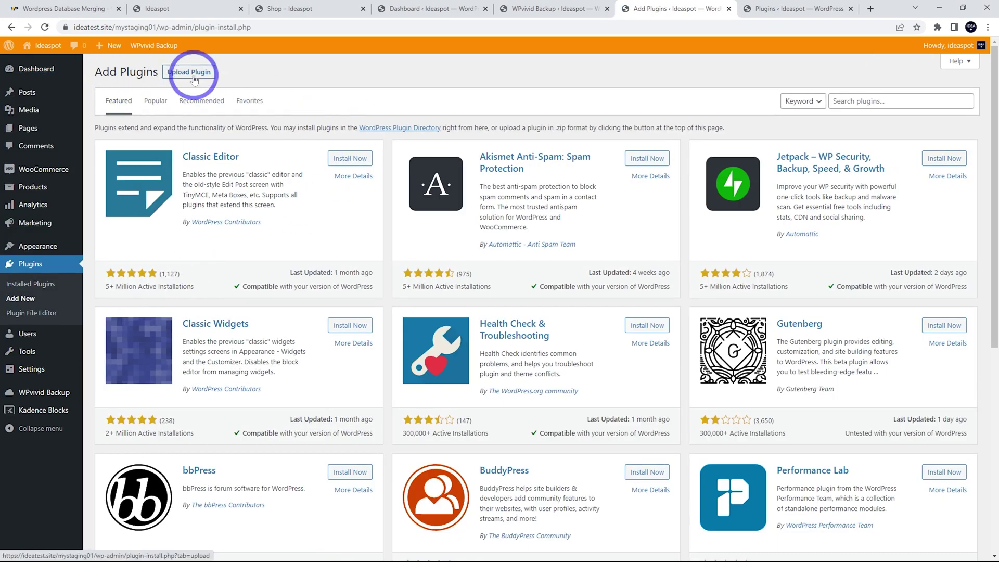
{"action": "left_click", "coordinate": [193, 76]}
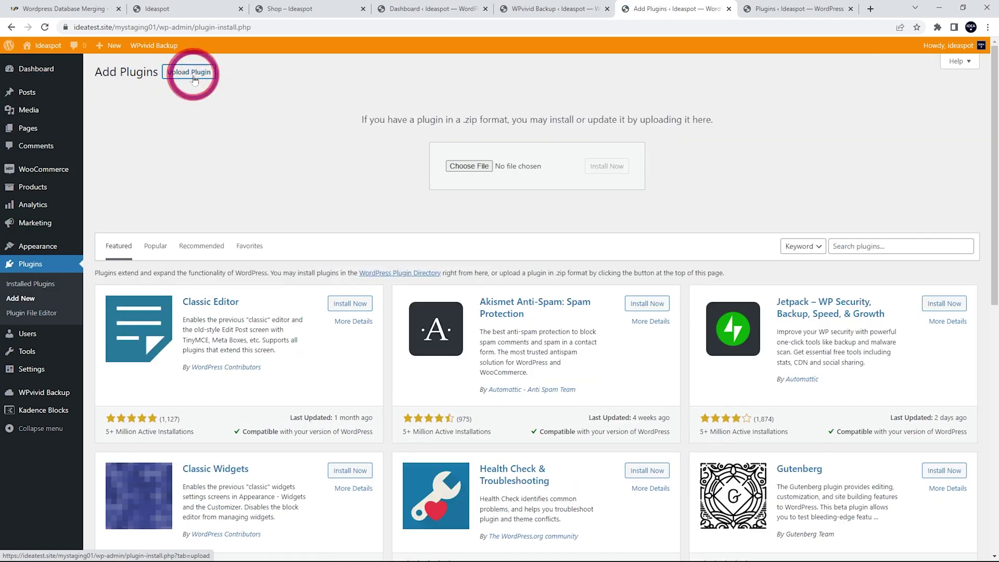
{"action": "left_click", "coordinate": [478, 171]}
{"action": "left_click", "coordinate": [68, 120]}
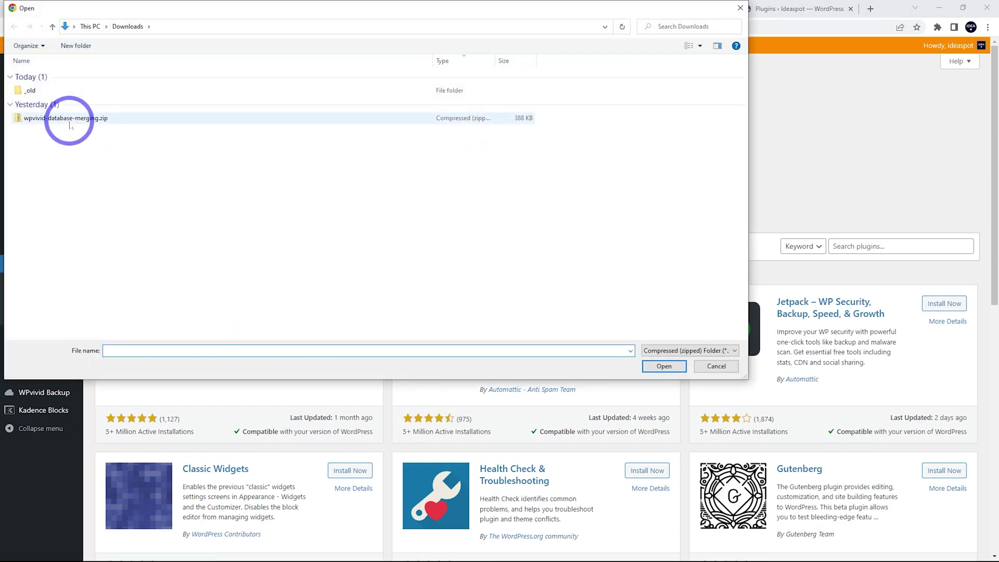
{"action": "double_click", "coordinate": [69, 123]}
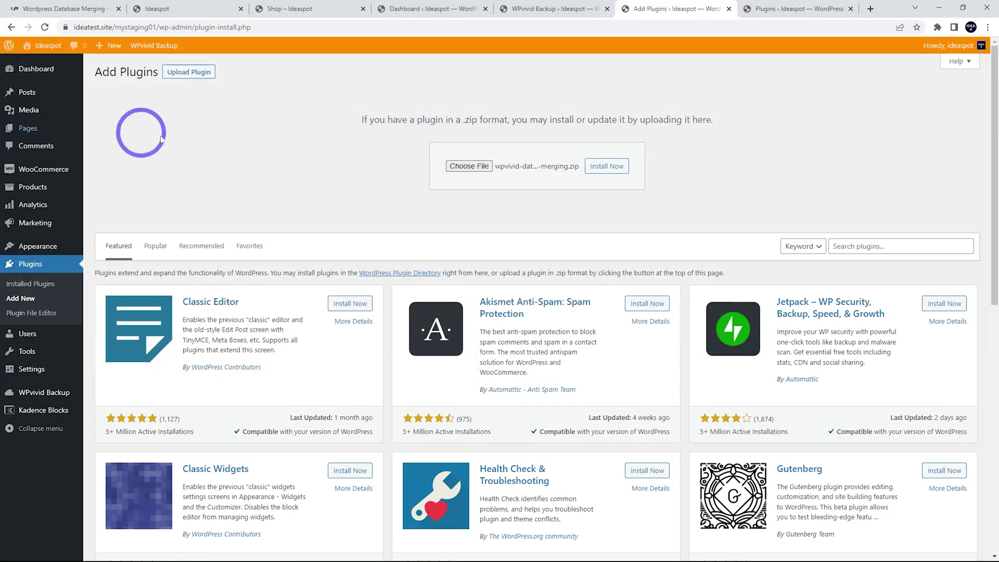
{"action": "left_click", "coordinate": [612, 167]}
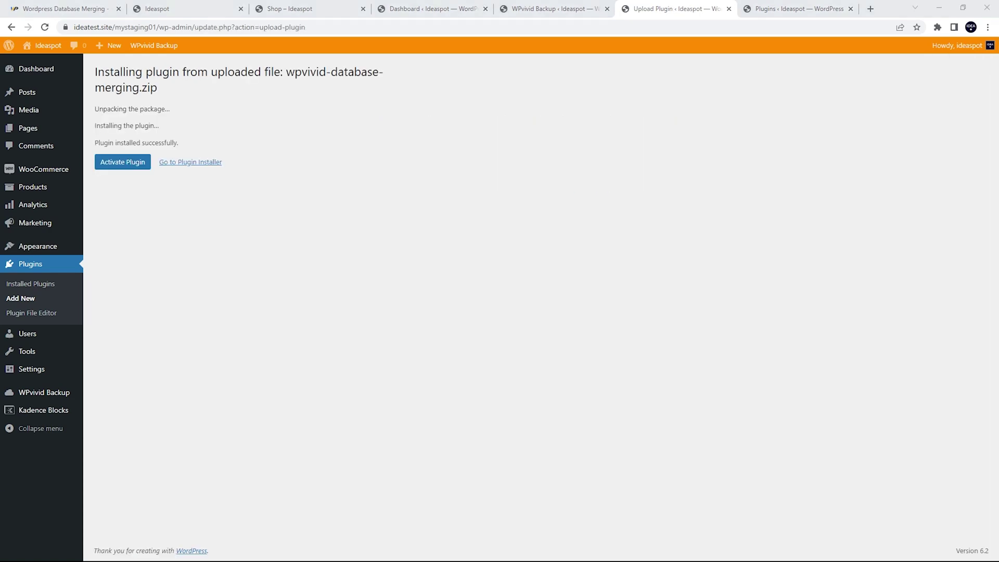
{"action": "left_click", "coordinate": [127, 170]}
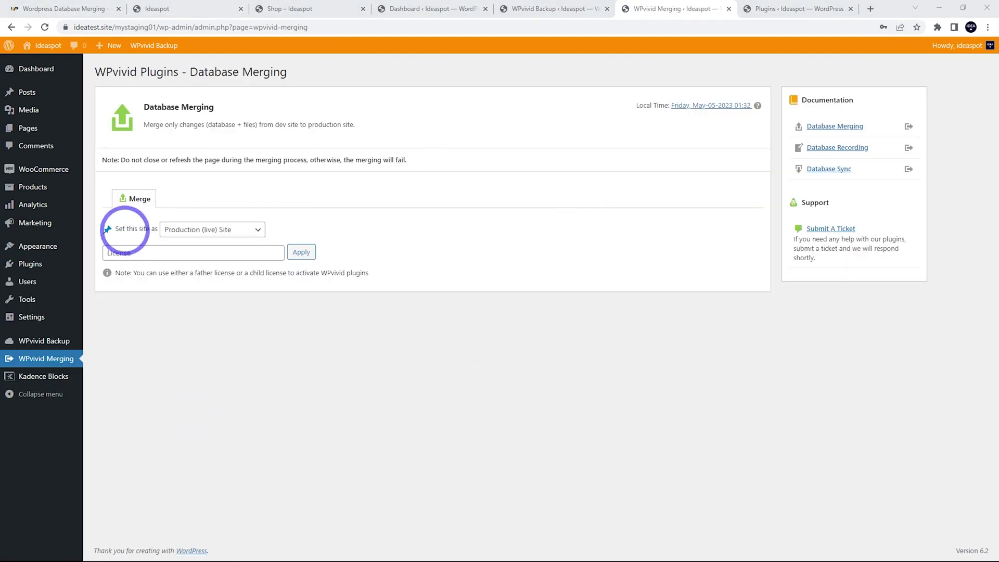
- Set the staging site as Development (Staging) Site in Database Merging, paste the licence key and apply the settings
{"action": "left_click", "coordinate": [184, 230]}
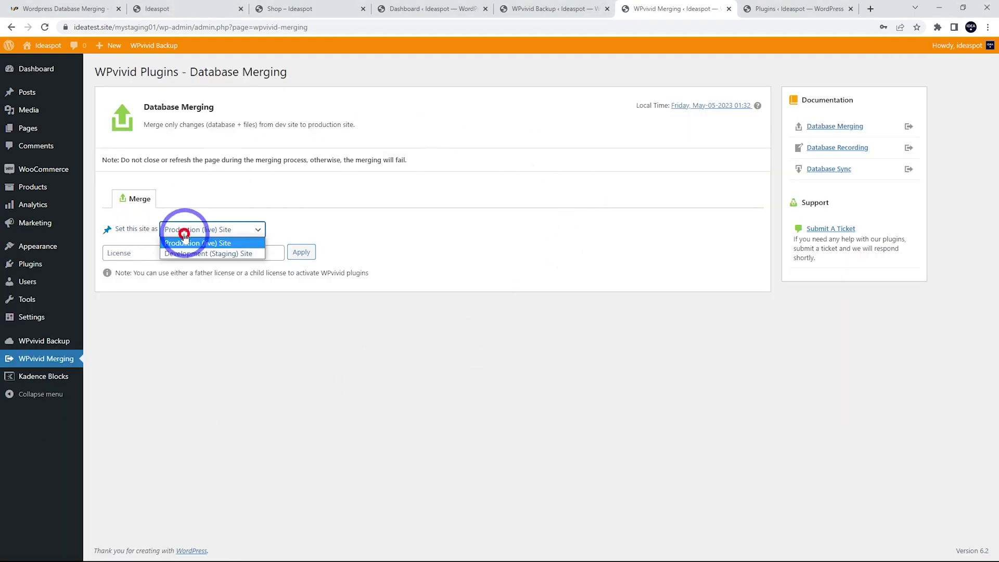
{"action": "left_click", "coordinate": [219, 254]}
{"action": "left_click", "coordinate": [142, 256]}
{"action": "key", "text": "ctrl+v"}
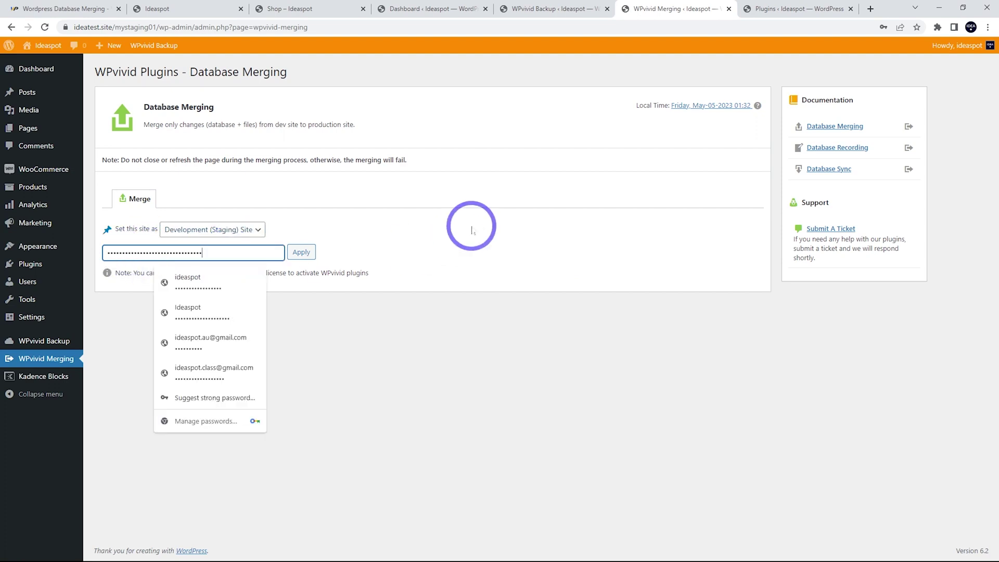
{"action": "left_click", "coordinate": [468, 222]}
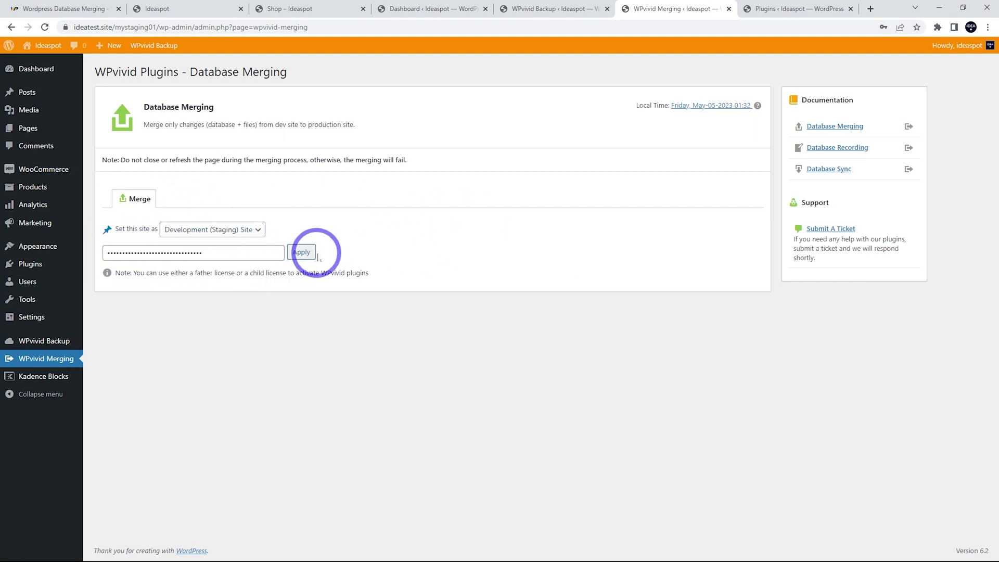
{"action": "left_click", "coordinate": [298, 254]}
{"action": "left_click", "coordinate": [546, 86]}
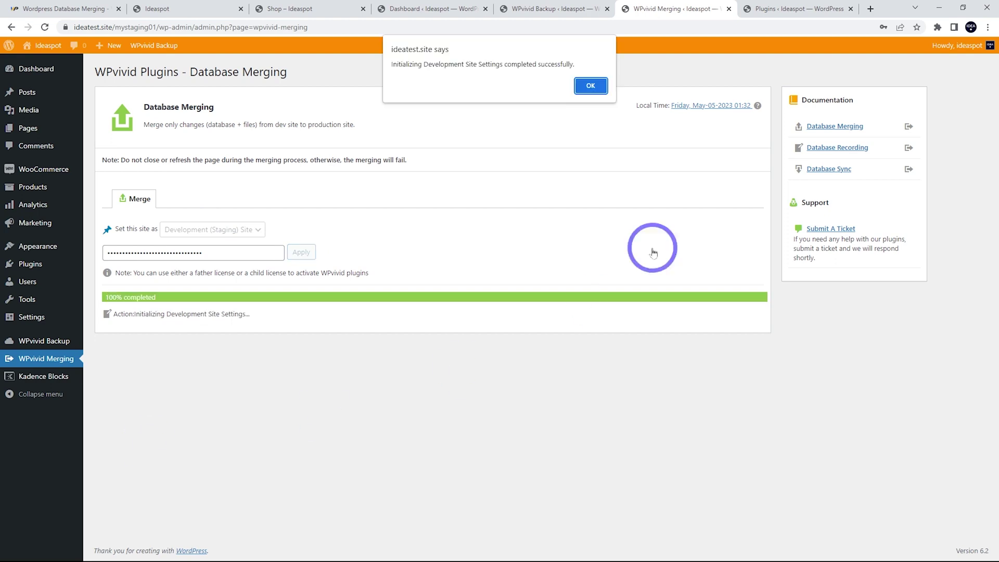
{"action": "left_click", "coordinate": [593, 84]}
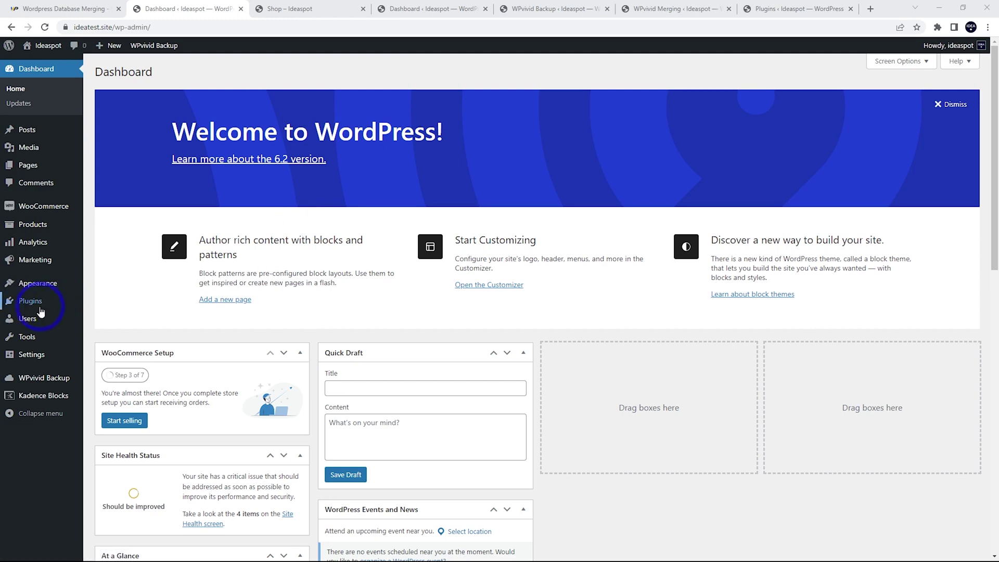
- Upload wpvivid-database-merging.zip from Downloads to the live site, then install and activate the plugin
{"action": "mouse_move", "coordinate": [31, 302]}
{"action": "left_click", "coordinate": [101, 318]}
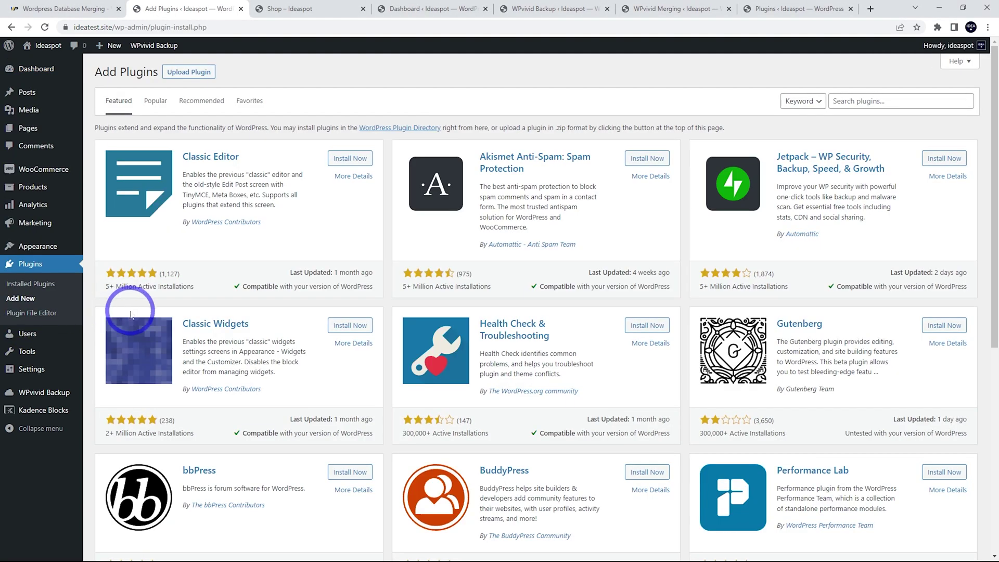
{"action": "left_click", "coordinate": [192, 73]}
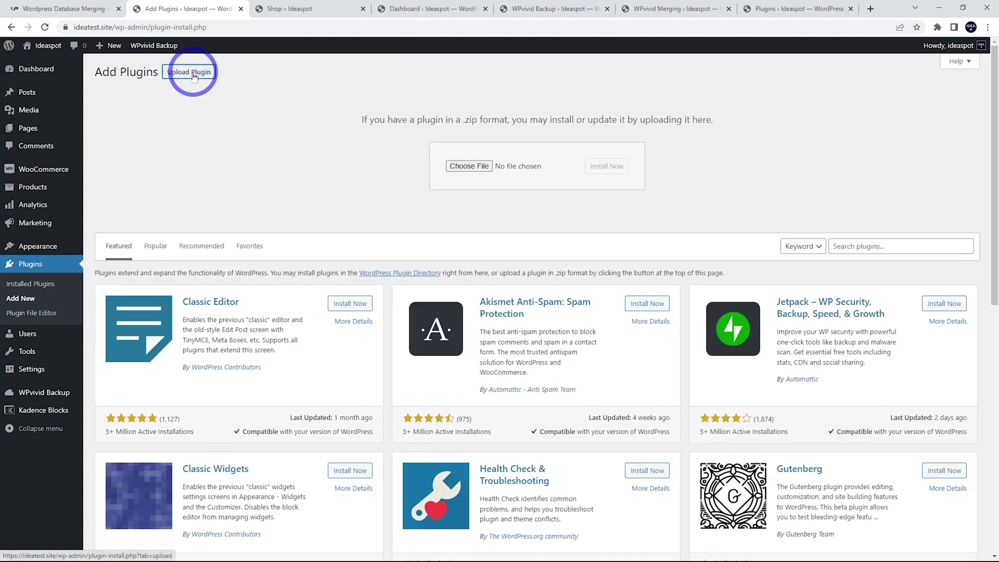
{"action": "left_click", "coordinate": [453, 167]}
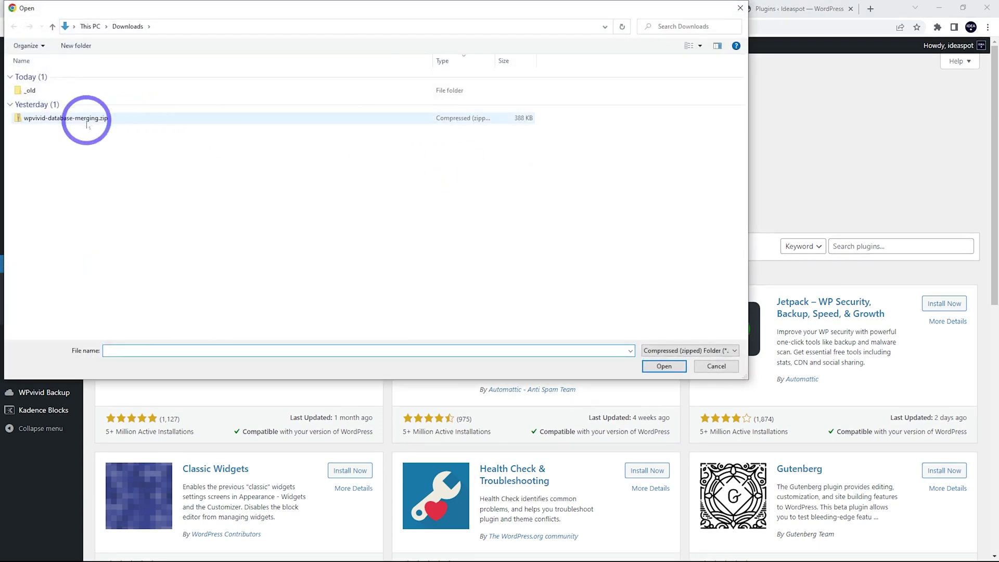
{"action": "double_click", "coordinate": [87, 125]}
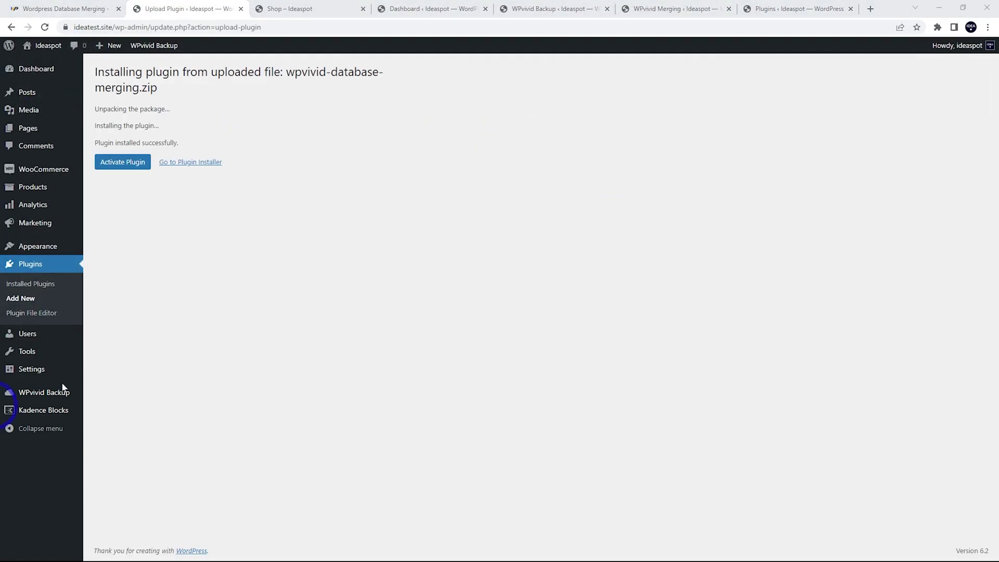
{"action": "left_click", "coordinate": [120, 162]}
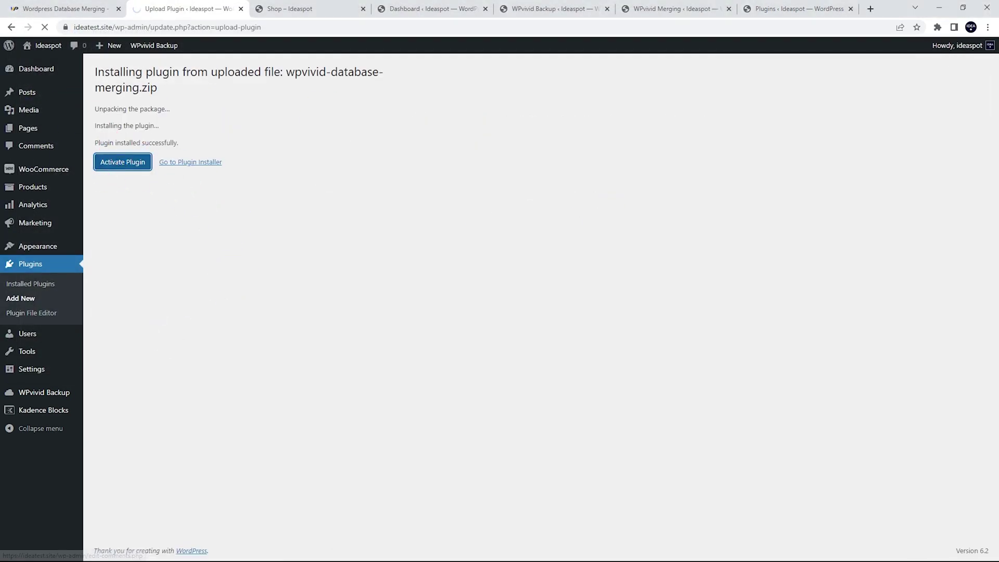
{"action": "left_click", "coordinate": [47, 411]}
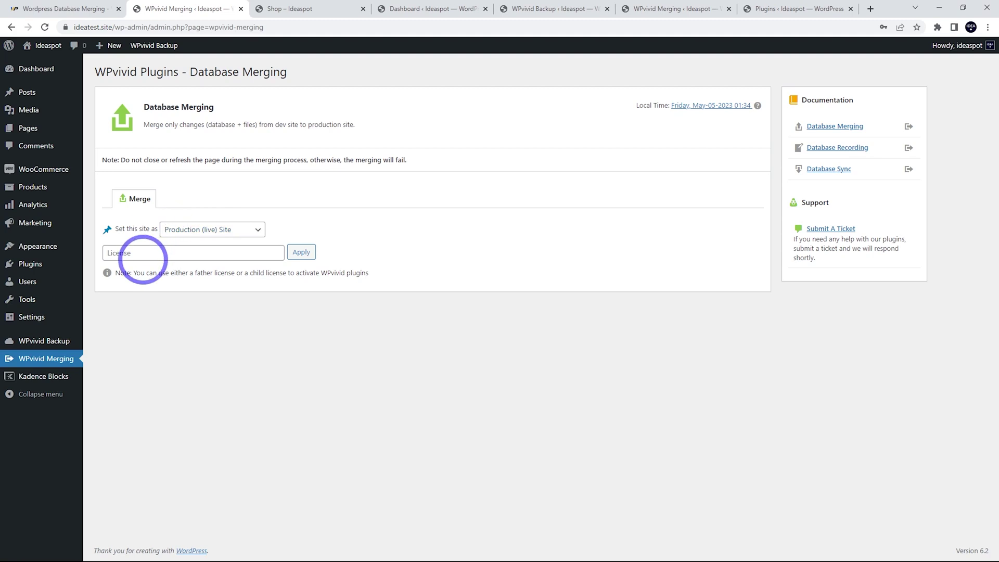
- Paste the licence key in the live site's Database Merging settings and mark it as the Production (live) Site
{"action": "left_click", "coordinate": [141, 253]}
{"action": "key", "text": "ctrl+v"}
{"action": "left_click", "coordinate": [302, 253]}
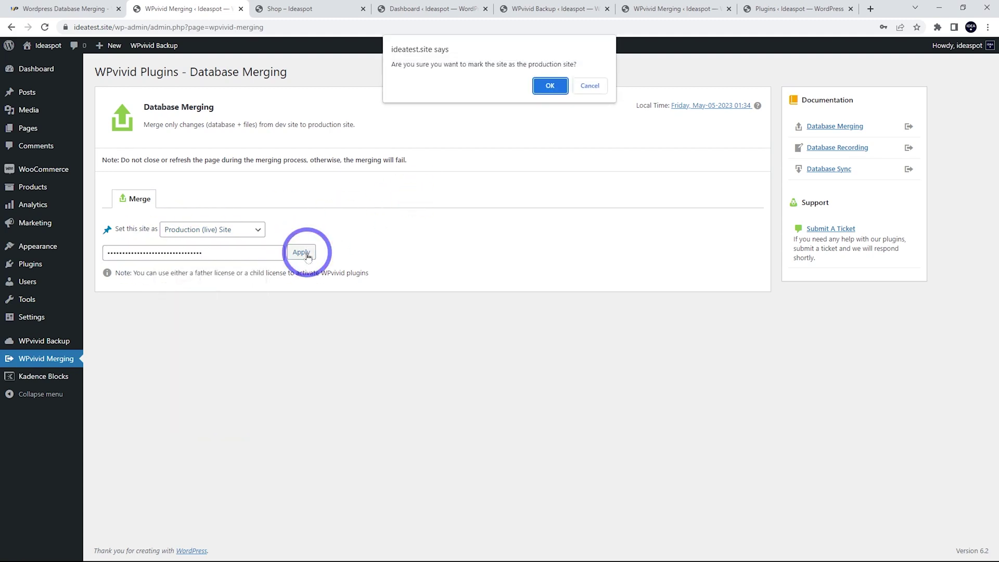
{"action": "left_click", "coordinate": [550, 87]}
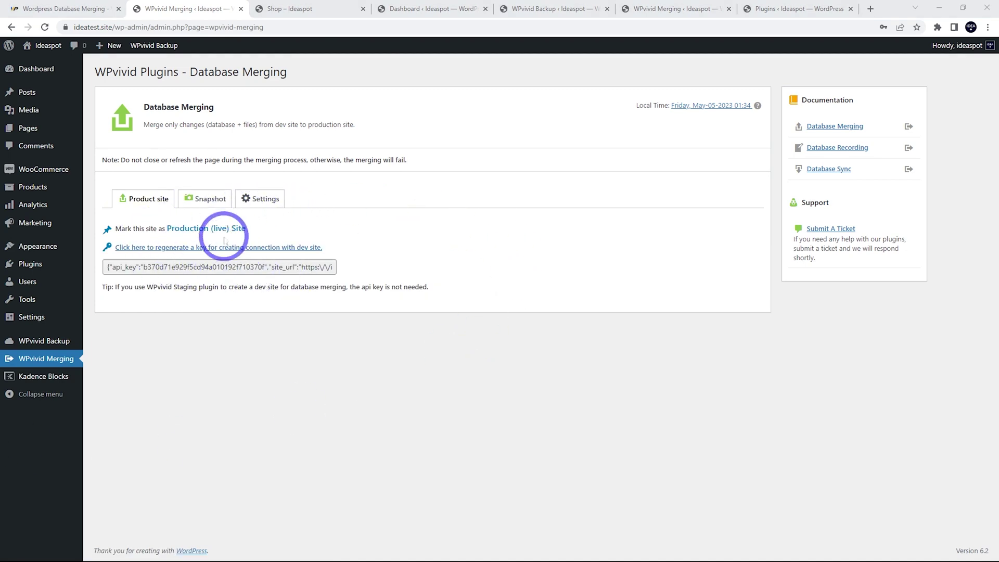
- Copy the production site's API key, paste it into the staging site's Prod Site connection field and connect the two sites
{"action": "left_click", "coordinate": [178, 271]}
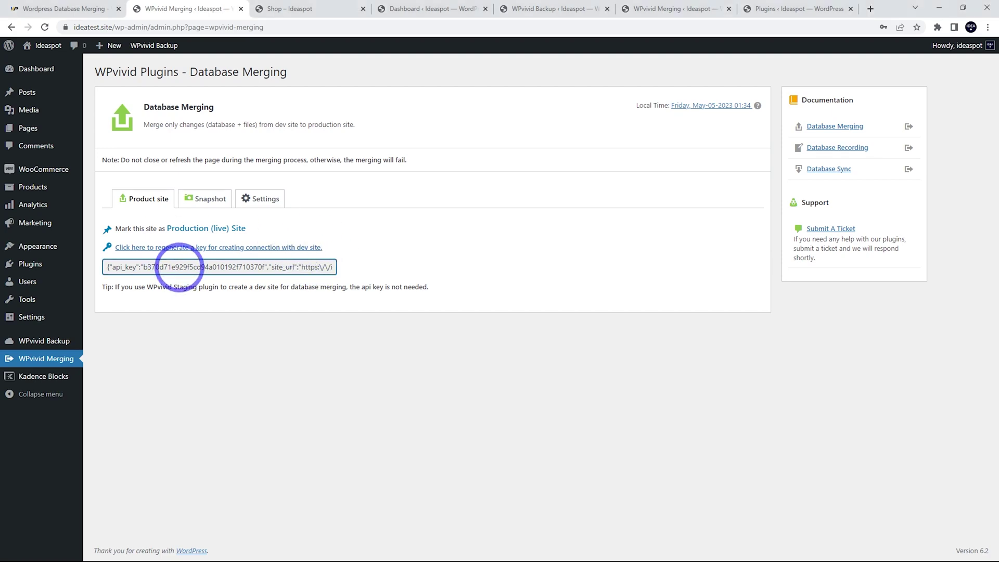
{"action": "key", "text": "ctrl+a"}
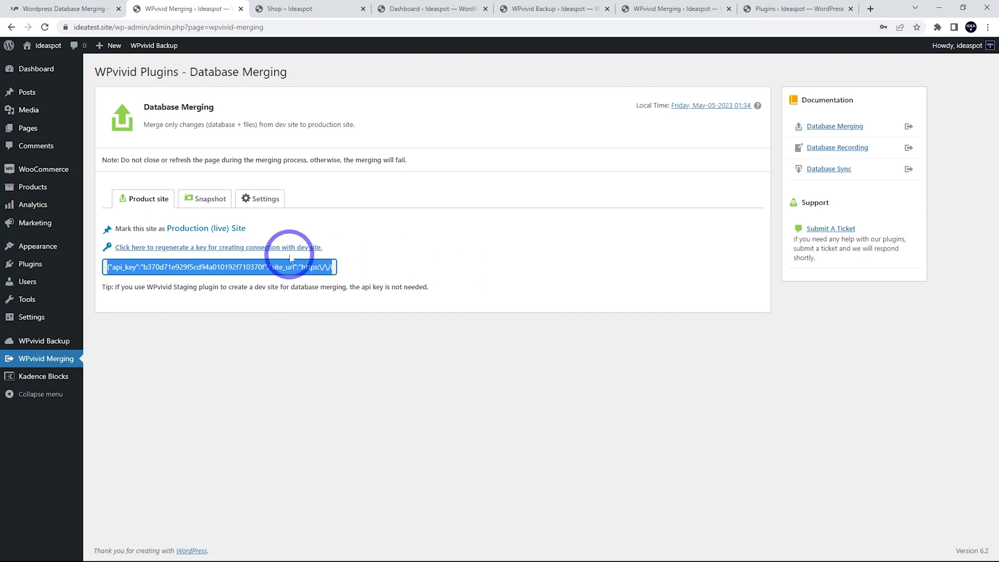
{"action": "left_click", "coordinate": [289, 5]}
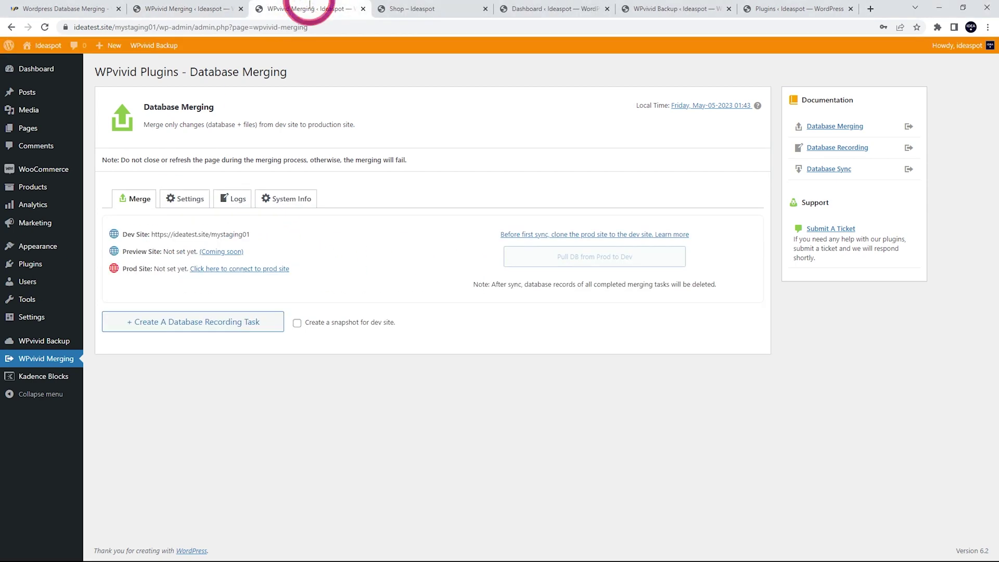
{"action": "left_click", "coordinate": [241, 269]}
{"action": "left_click", "coordinate": [151, 285]}
{"action": "key", "text": "ctrl+v"}
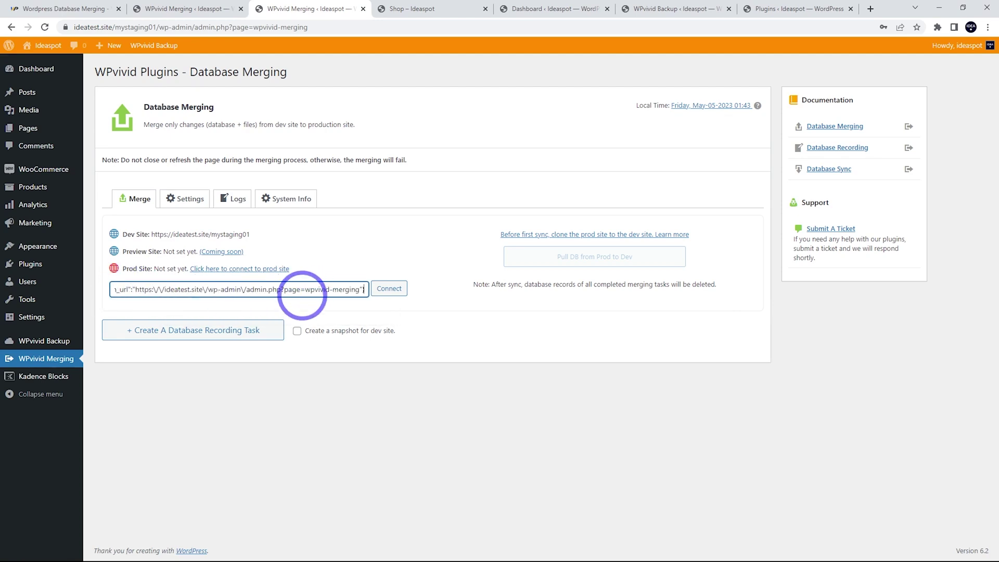
{"action": "left_click", "coordinate": [394, 288]}
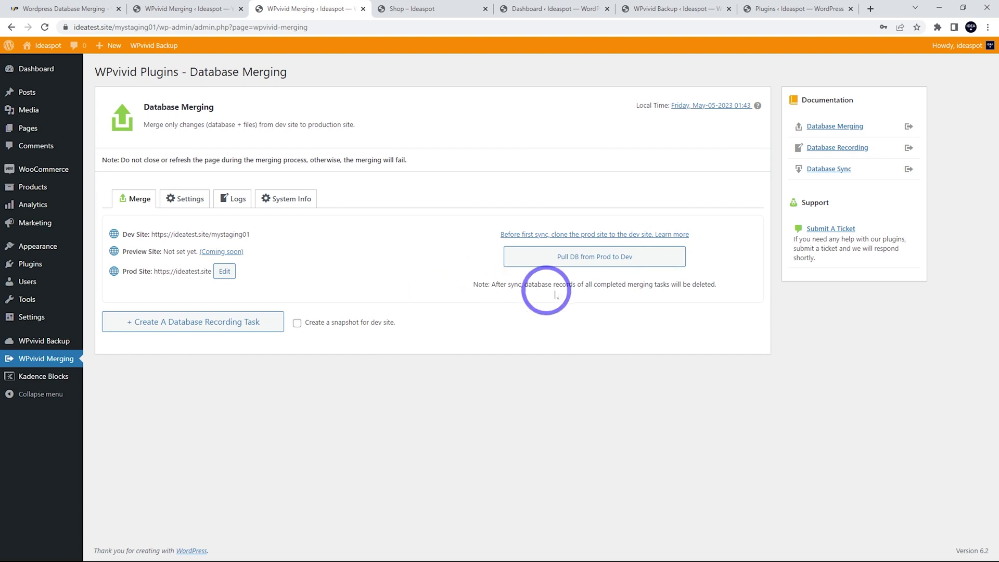
- Pull the database from the production site to the development site
{"action": "left_click", "coordinate": [572, 263]}
{"action": "left_click", "coordinate": [556, 106]}
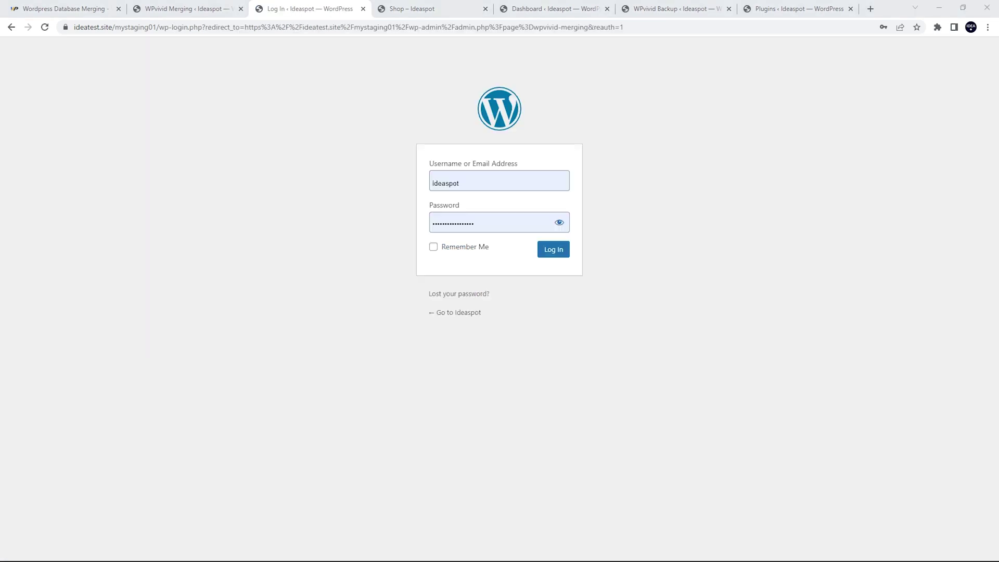
- Log in to the staging site and create a database recording task with a snapshot of the dev site
{"action": "left_click", "coordinate": [554, 250]}
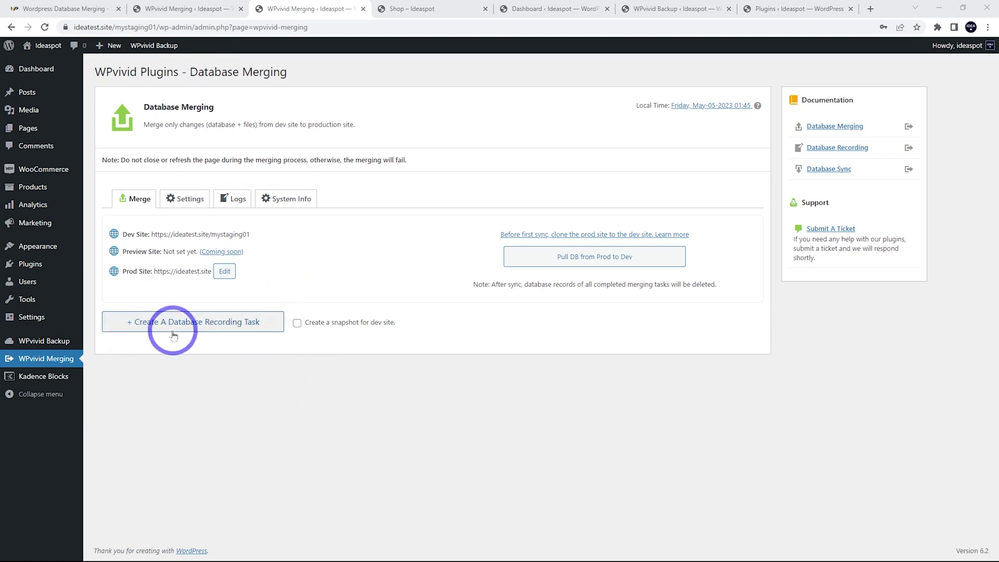
{"action": "left_click", "coordinate": [297, 323]}
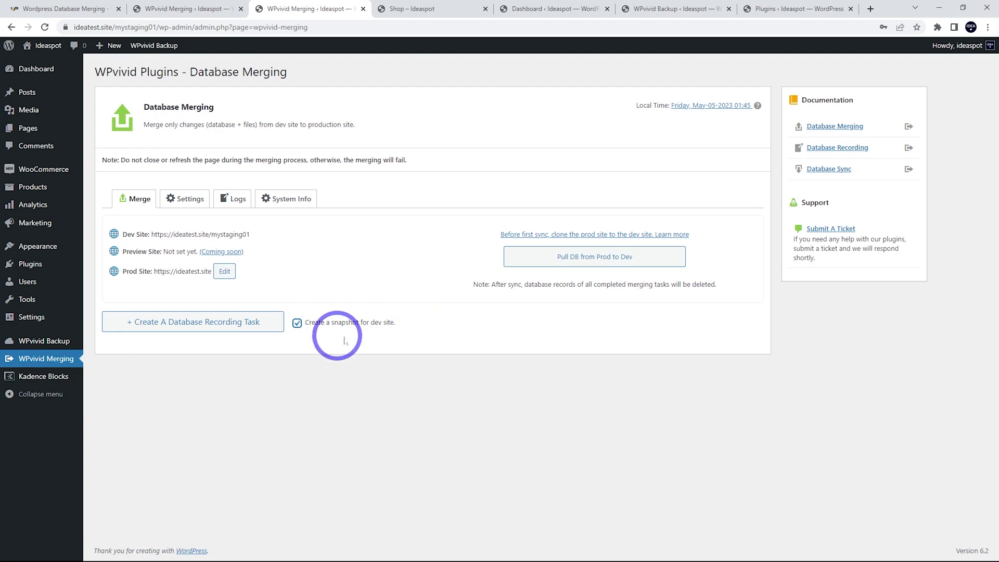
{"action": "left_click", "coordinate": [144, 326]}
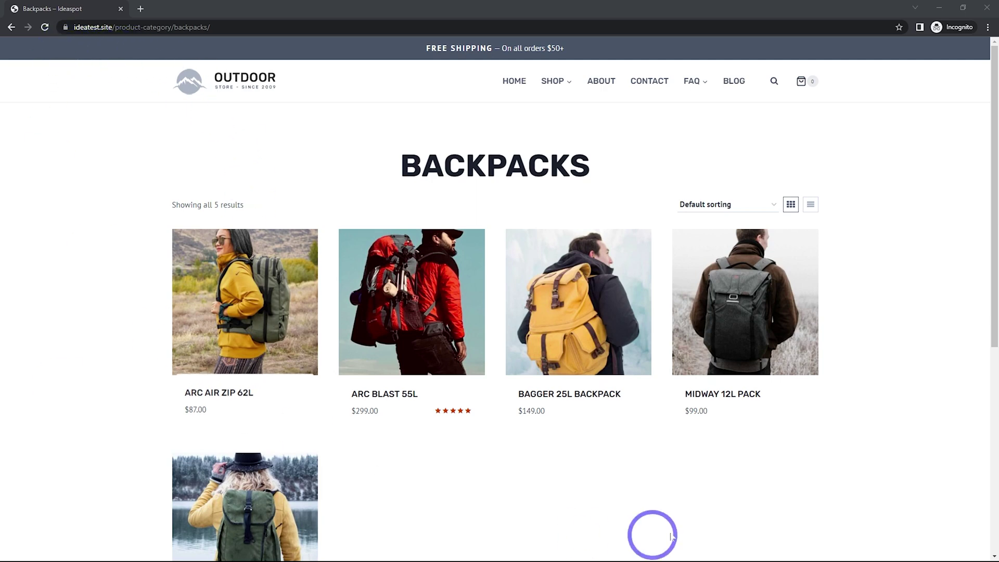
- Order one Arc Air Zip 62L backpack from the live shop, checking out with cash on delivery
{"action": "left_click", "coordinate": [232, 285]}
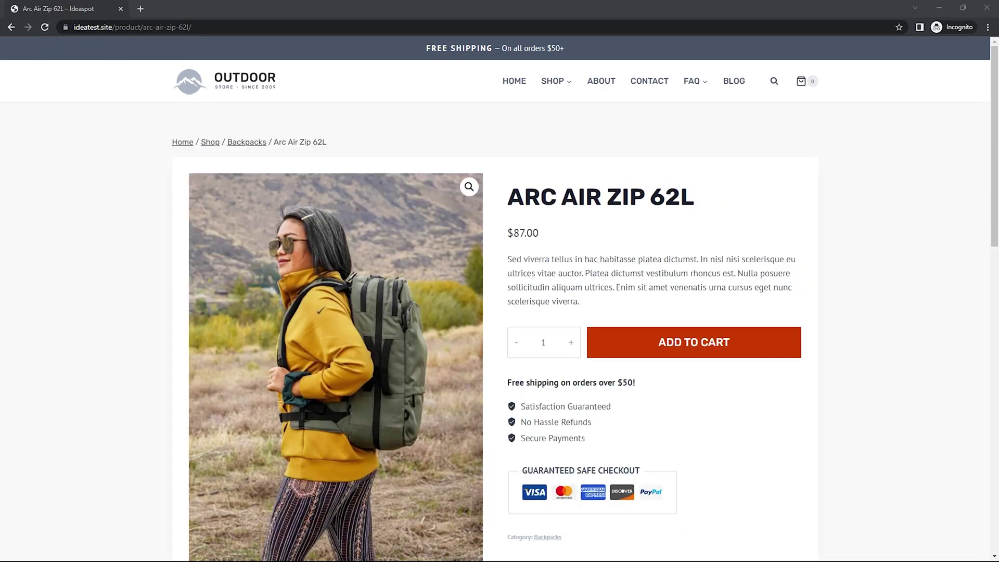
{"action": "left_click", "coordinate": [686, 356]}
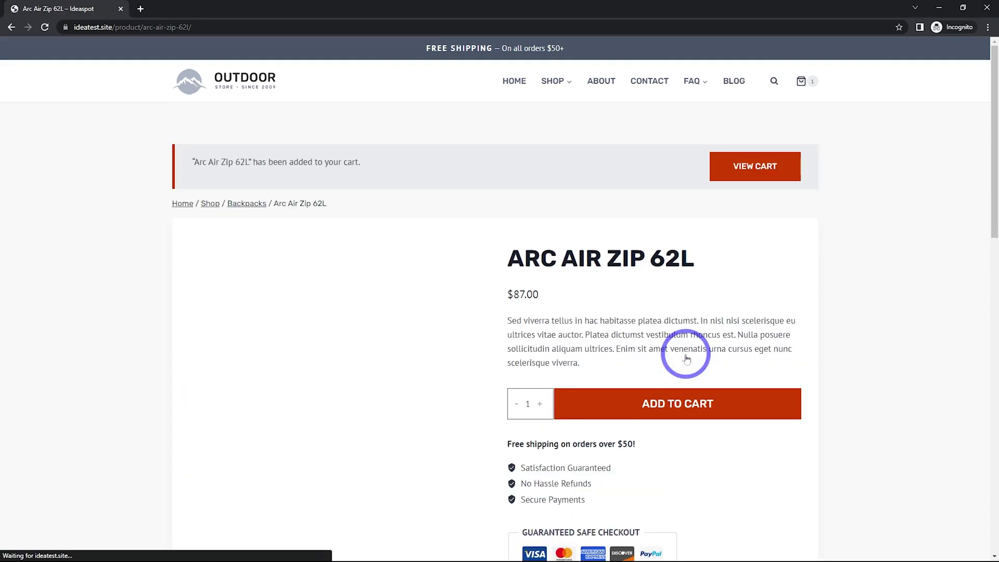
{"action": "left_click", "coordinate": [759, 170]}
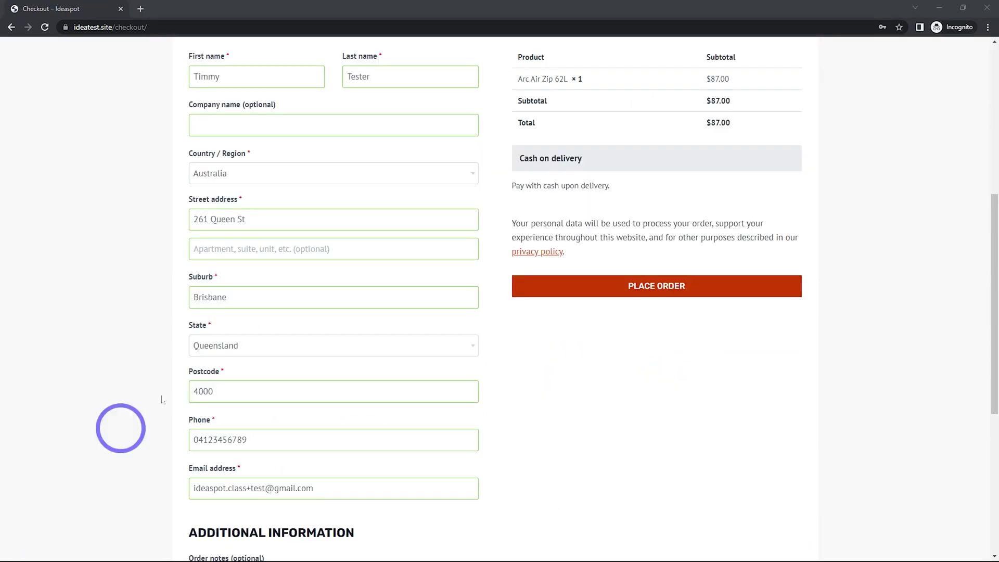
{"action": "left_click", "coordinate": [667, 295]}
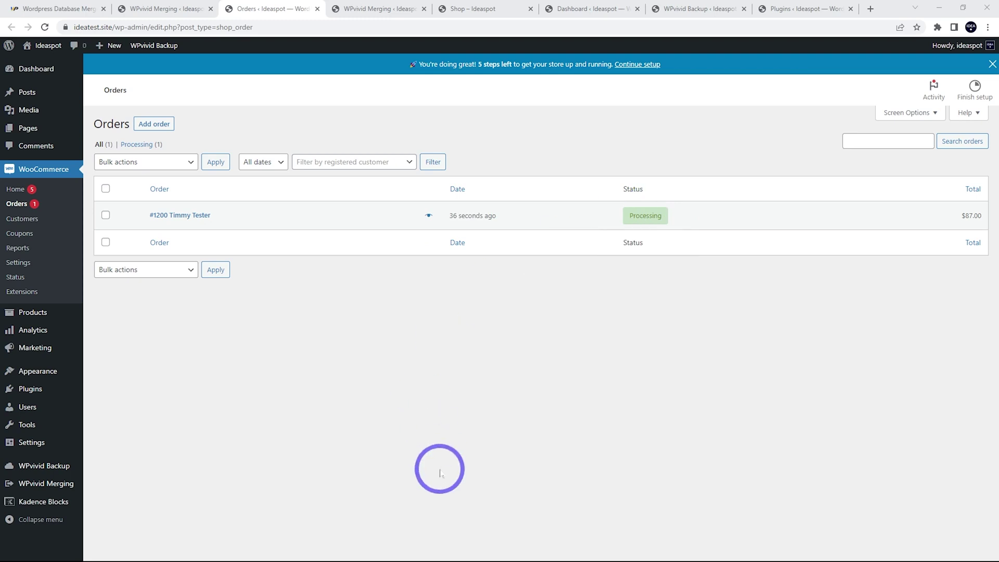
- Return to the staging site's admin and open the Home front page for editing
{"action": "key", "text": "ctrl+Tab"}
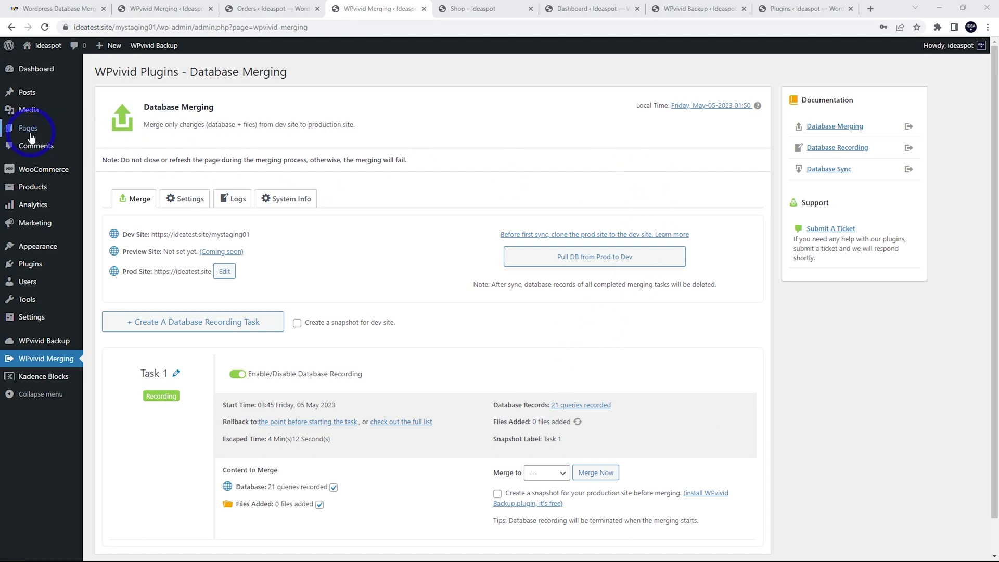
{"action": "mouse_move", "coordinate": [31, 128]}
{"action": "left_click", "coordinate": [114, 132]}
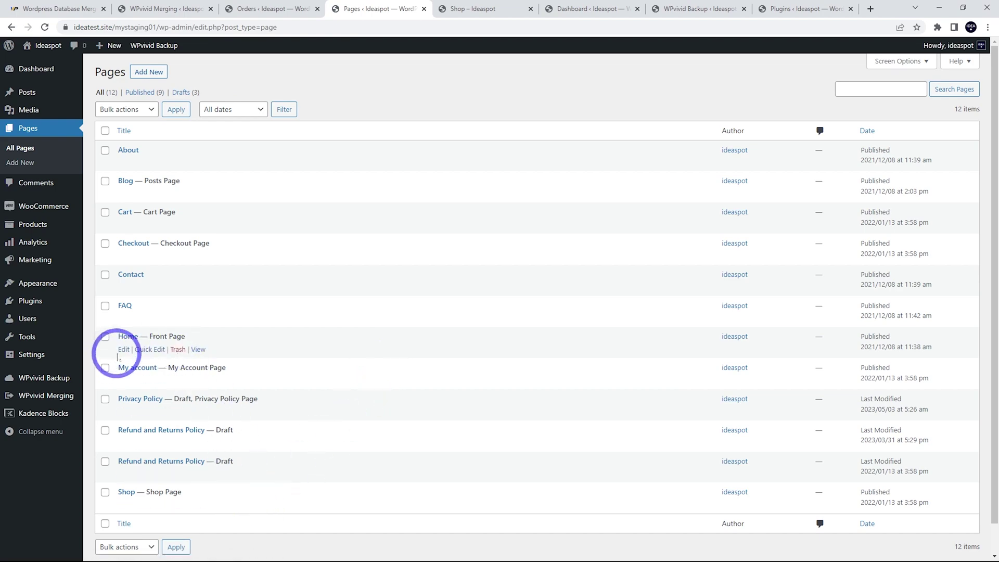
{"action": "left_click", "coordinate": [121, 350]}
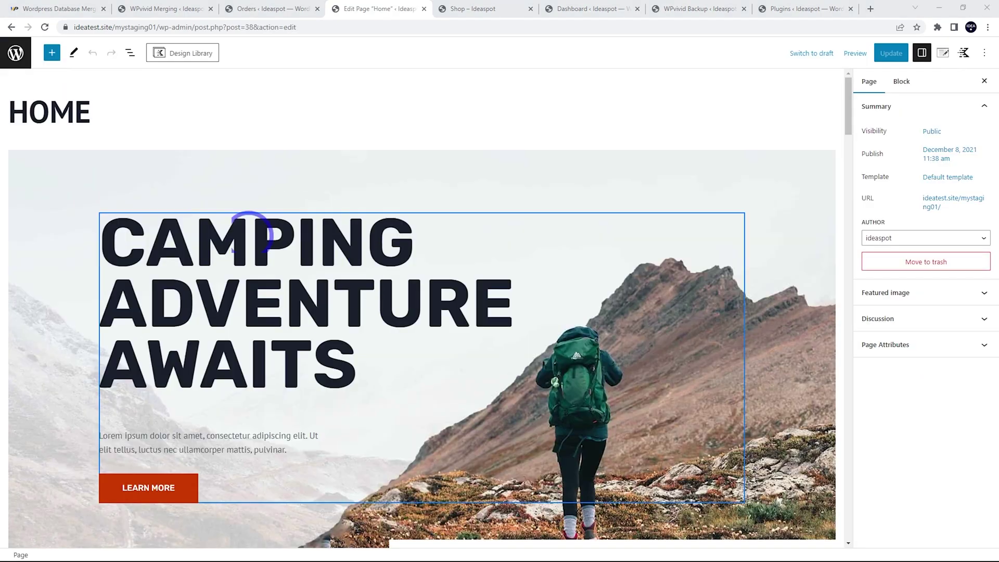
- Replace the hero heading "Camping Adventure Awaits" with "BIG UPDATE" split over two lines
{"action": "left_click", "coordinate": [363, 373]}
{"action": "left_click_drag", "start_coordinate": [363, 373], "coordinate": [116, 238]}
{"action": "type", "text": "BIG"}
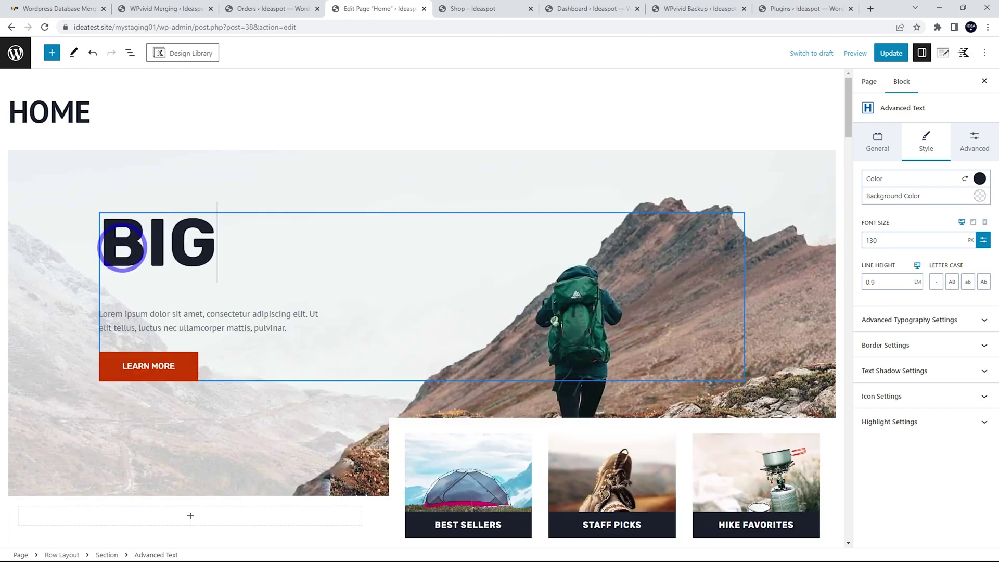
{"action": "key", "text": "shift+Return"}
{"action": "type", "text": "UPDATE"}
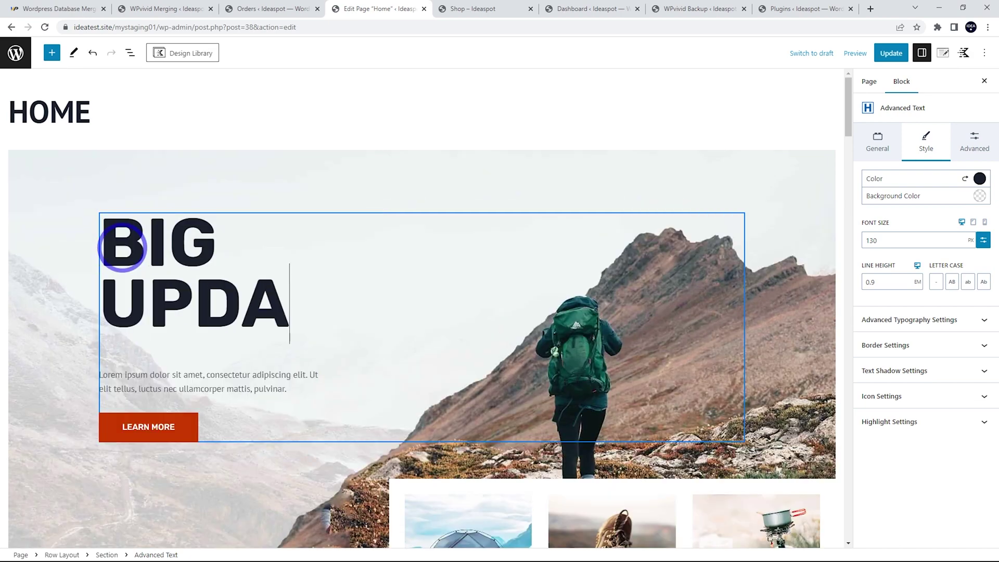
- Replace the hero row's background image with an uploaded camping-bg.jpg and save the updated Home page
{"action": "left_click", "coordinate": [649, 171]}
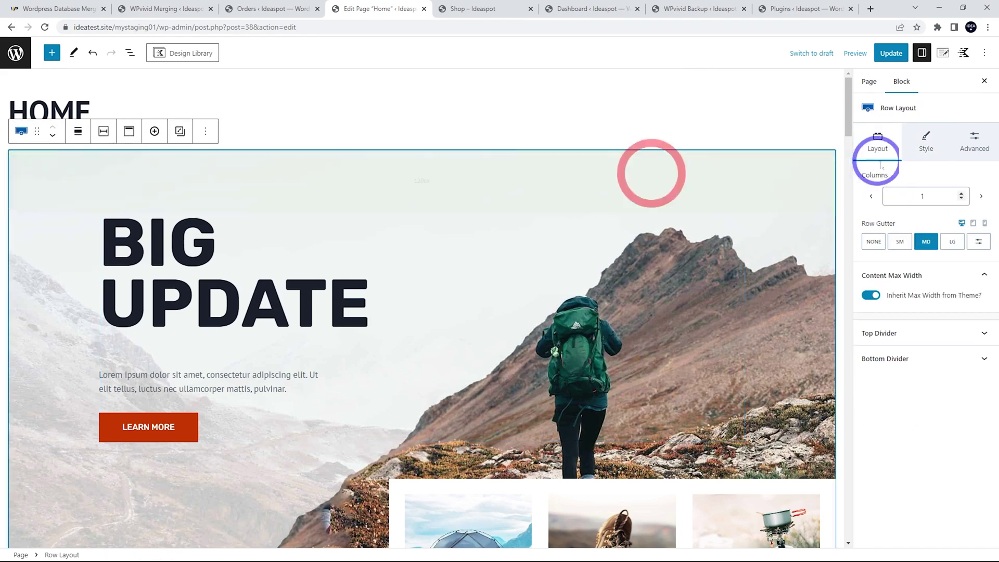
{"action": "left_click", "coordinate": [920, 155]}
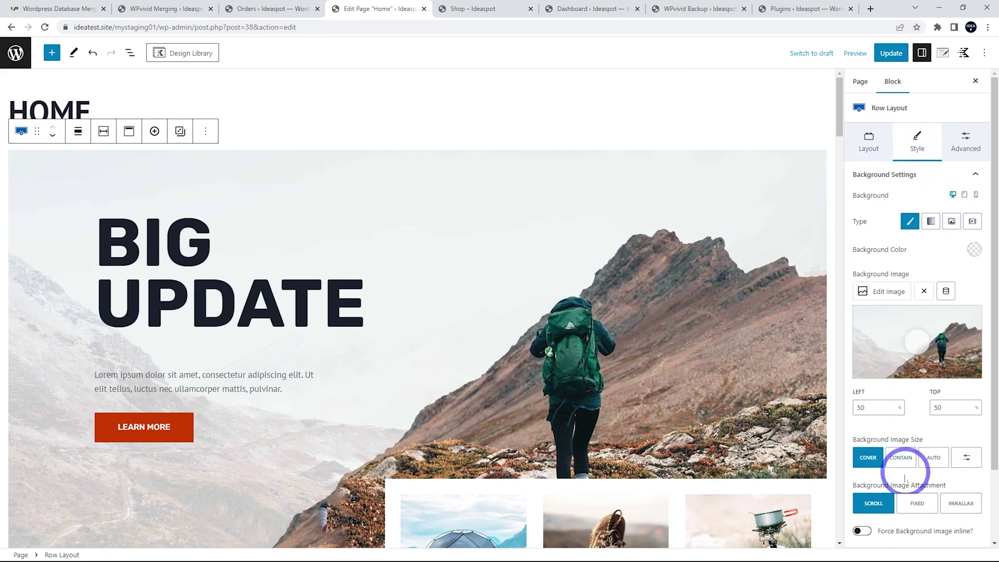
{"action": "left_click", "coordinate": [885, 290]}
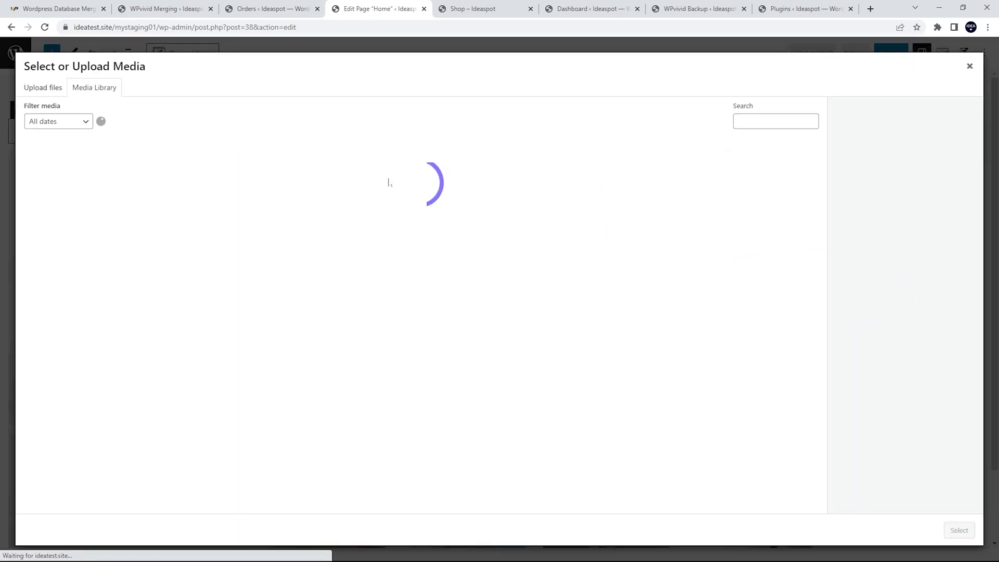
{"action": "left_click", "coordinate": [50, 87]}
{"action": "left_click", "coordinate": [512, 277]}
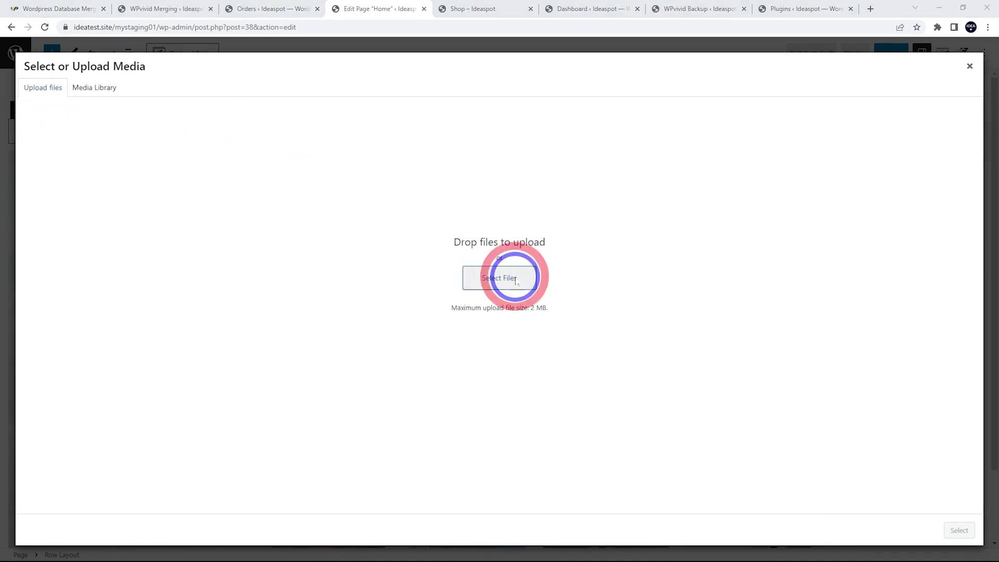
{"action": "double_click", "coordinate": [52, 146]}
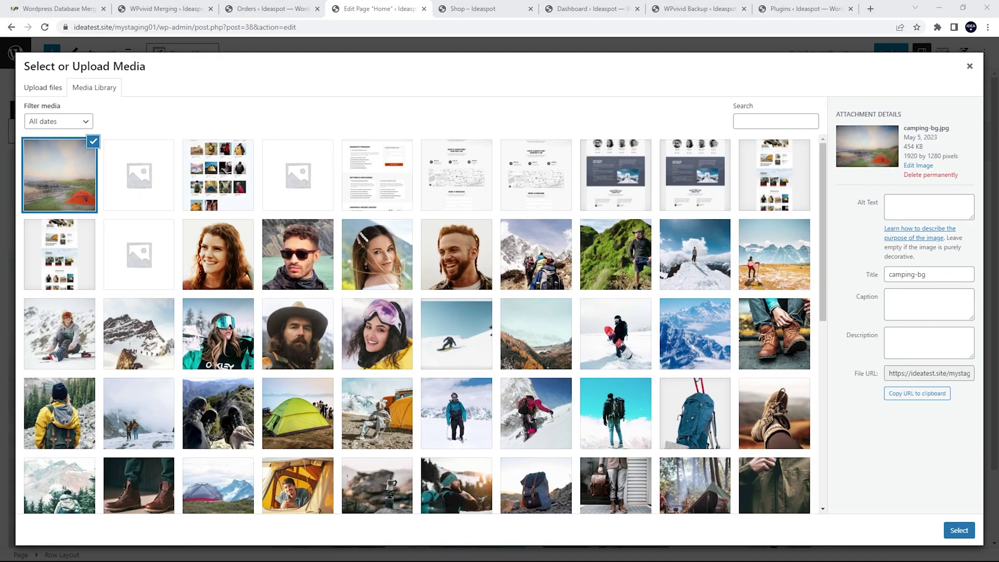
{"action": "left_click", "coordinate": [959, 531]}
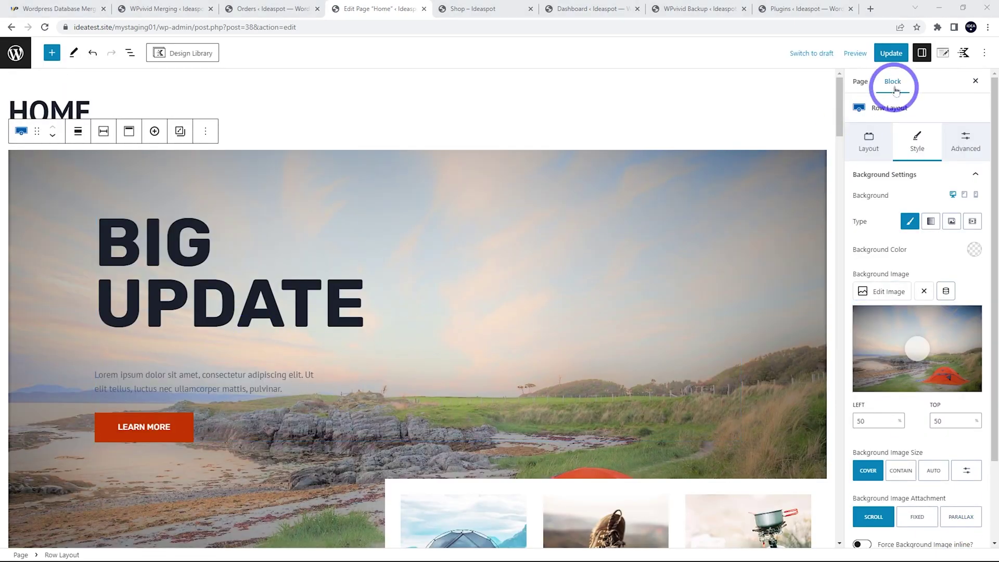
{"action": "left_click", "coordinate": [898, 57]}
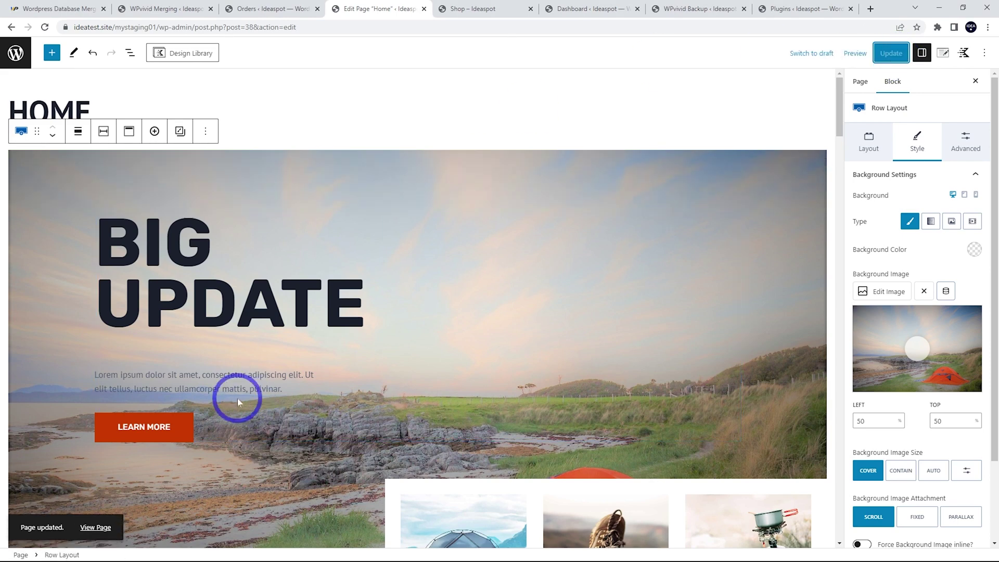
- Leave the page editor and open the staging site's front page in a new tab to check the edited hero
{"action": "left_click", "coordinate": [17, 54]}
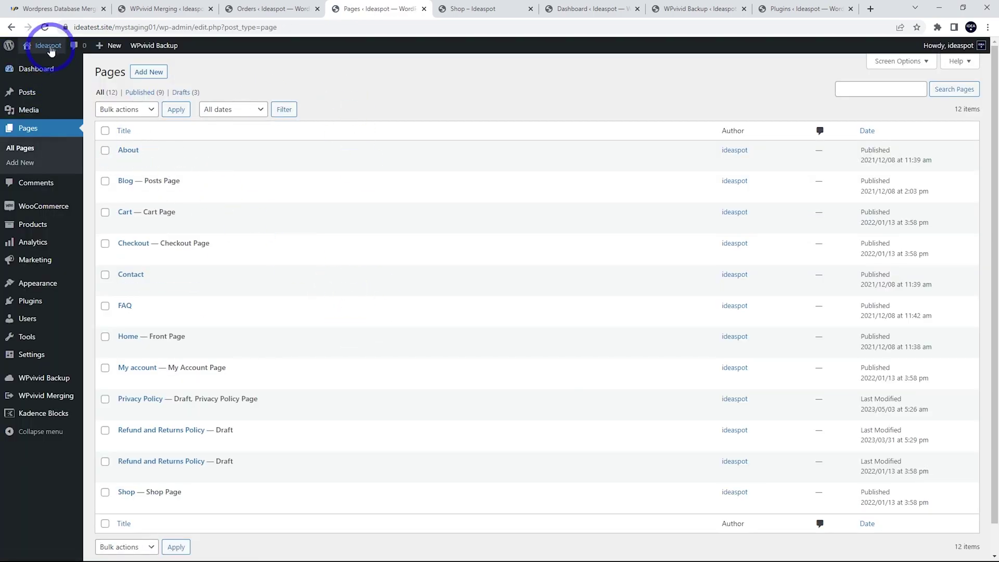
{"action": "mouse_move", "coordinate": [46, 45]}
{"action": "right_click", "coordinate": [53, 63]}
{"action": "left_click", "coordinate": [73, 70]}
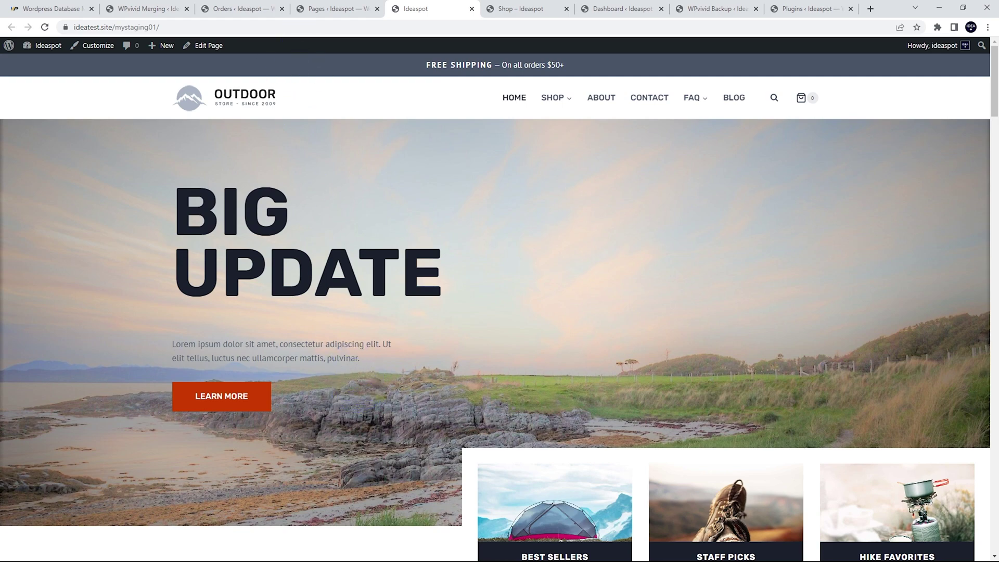
- Merge Task 1's recorded database changes and added files to the Prod site, with a production snapshot created beforehand
{"action": "key", "text": "ctrl+Page_Up"}
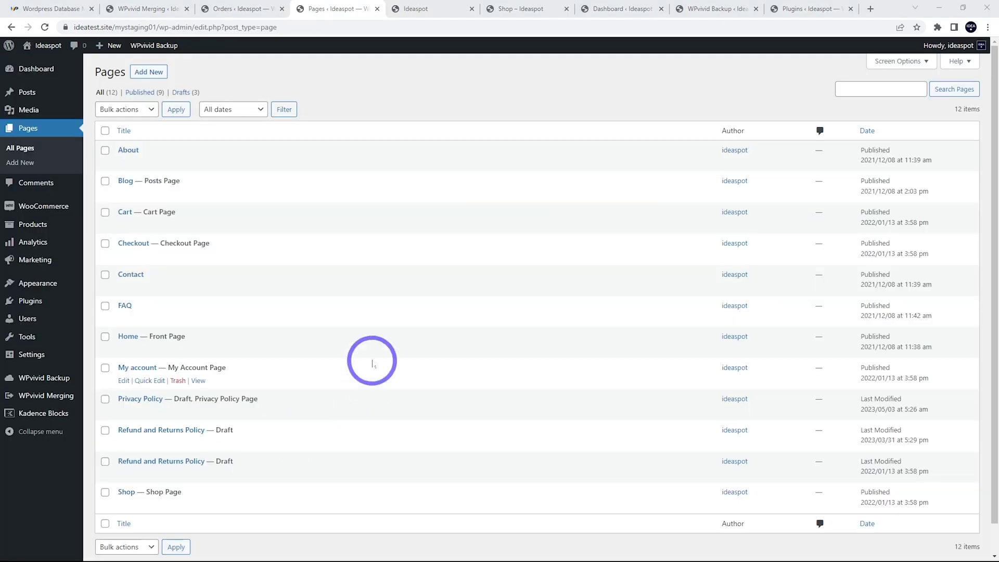
{"action": "left_click", "coordinate": [45, 398]}
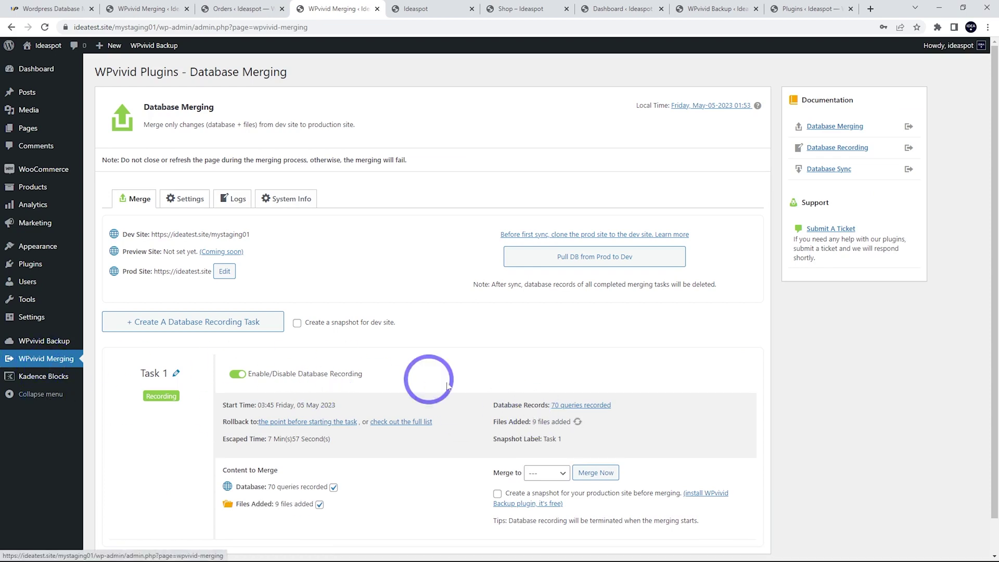
{"action": "scroll", "coordinate": [463, 408], "scroll_direction": "down", "scroll_amount": 1}
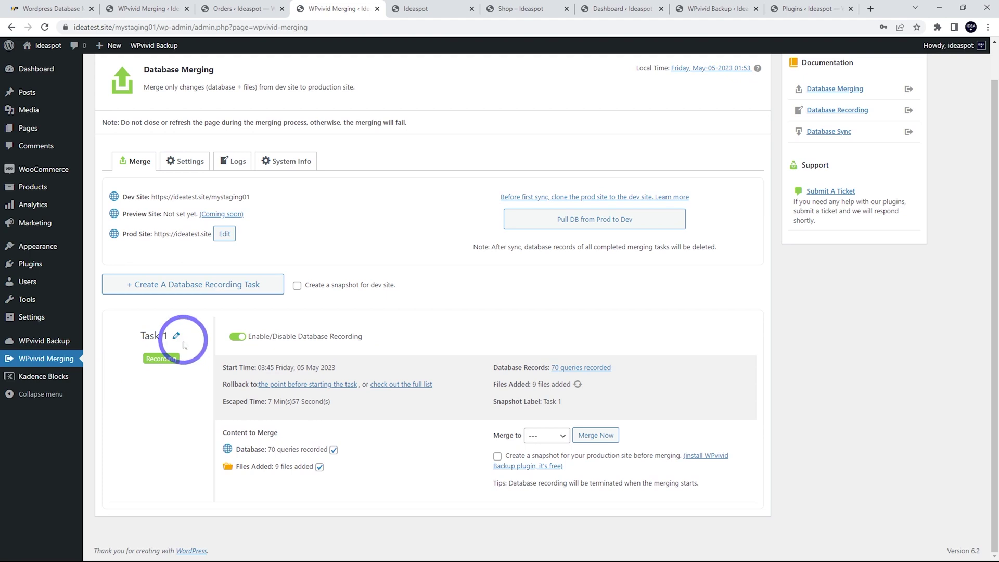
{"action": "left_click", "coordinate": [541, 435]}
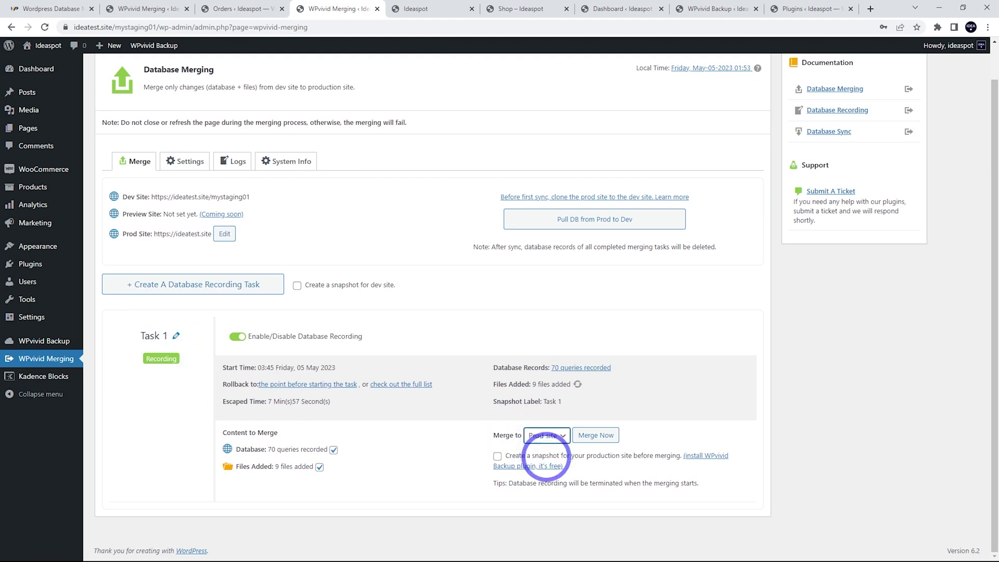
{"action": "left_click", "coordinate": [497, 457]}
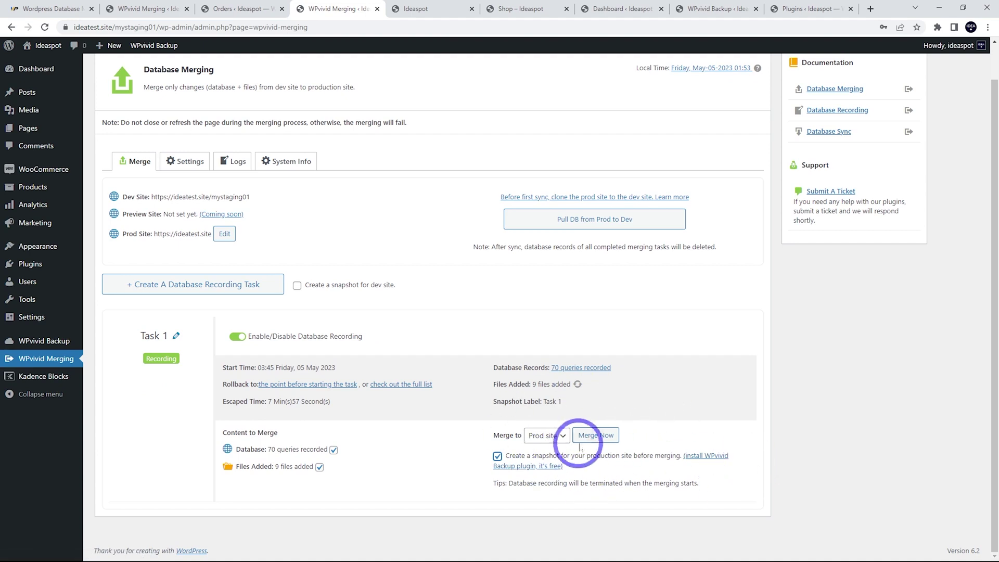
{"action": "left_click", "coordinate": [594, 435]}
{"action": "left_click", "coordinate": [549, 96]}
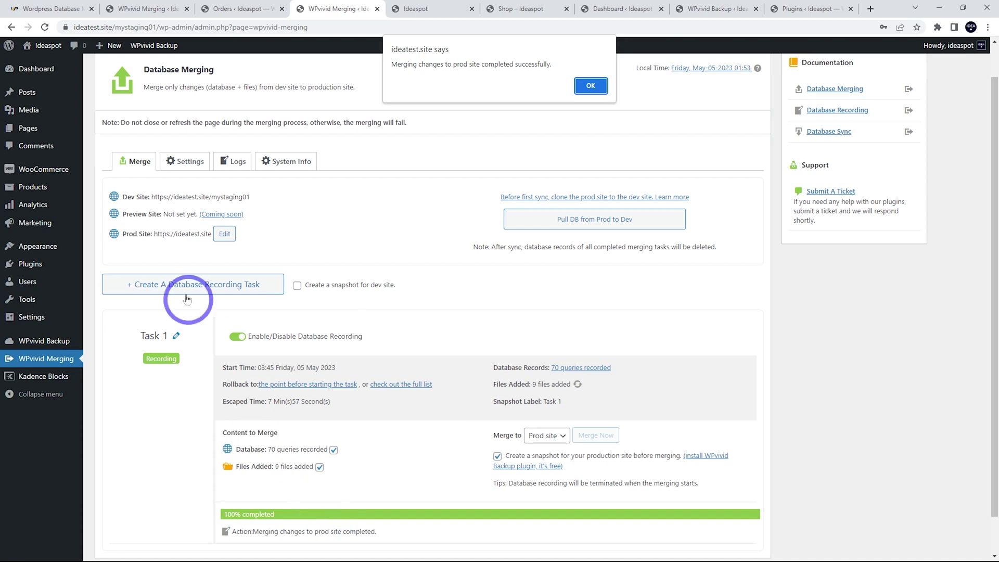
{"action": "left_click", "coordinate": [590, 87]}
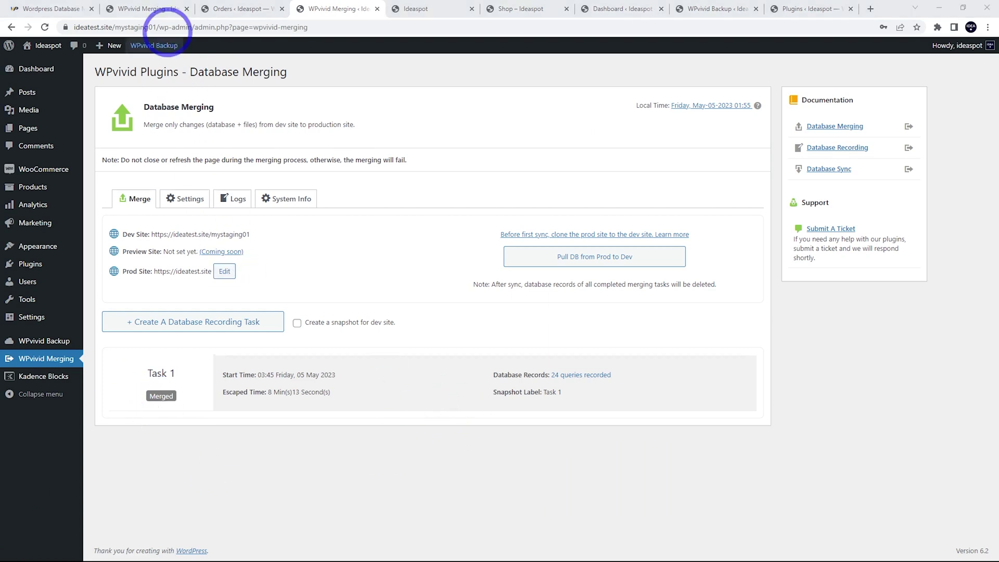
- Open the live site's front page in a new tab to check the merged hero section
{"action": "left_click", "coordinate": [156, 9]}
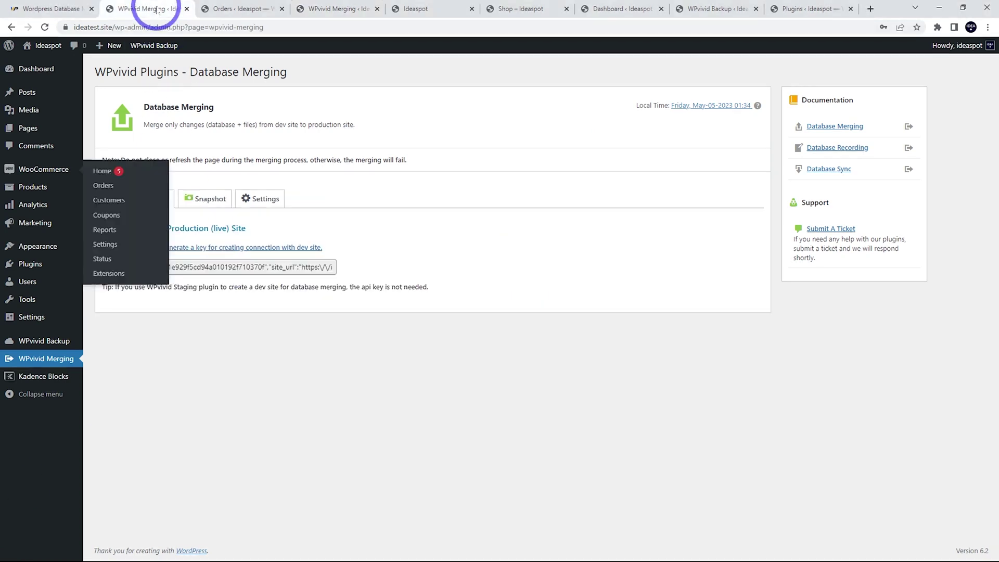
{"action": "mouse_move", "coordinate": [47, 46]}
{"action": "right_click", "coordinate": [46, 63]}
{"action": "left_click", "coordinate": [61, 71]}
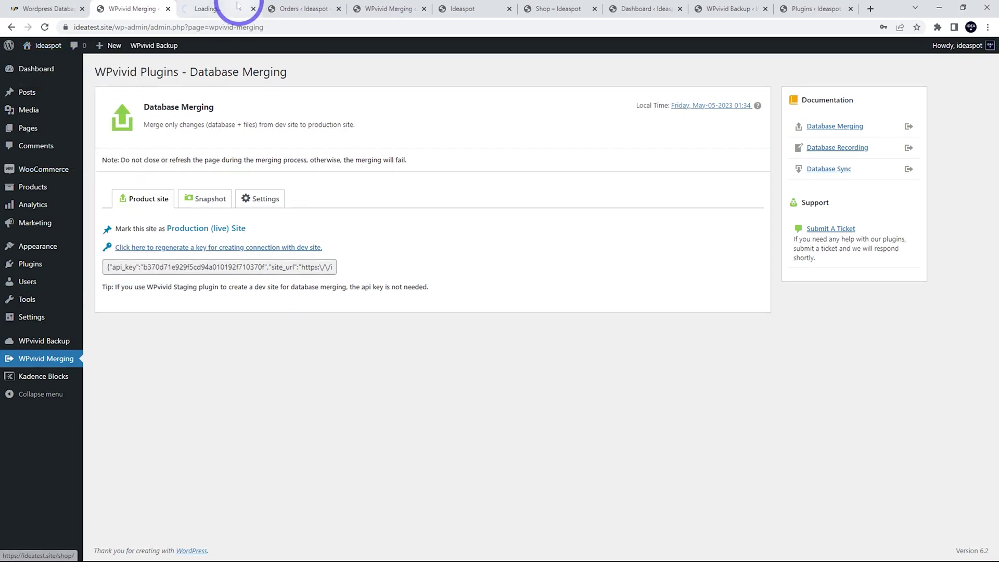
{"action": "left_click", "coordinate": [221, 8]}
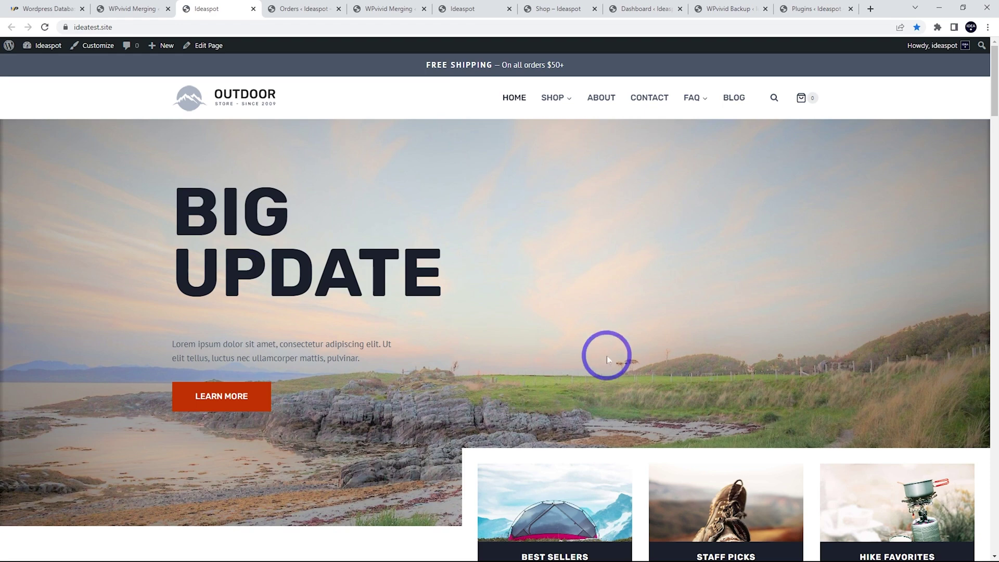
- Check the live site's WooCommerce orders for the test order and return to its front page
{"action": "left_click", "coordinate": [133, 8]}
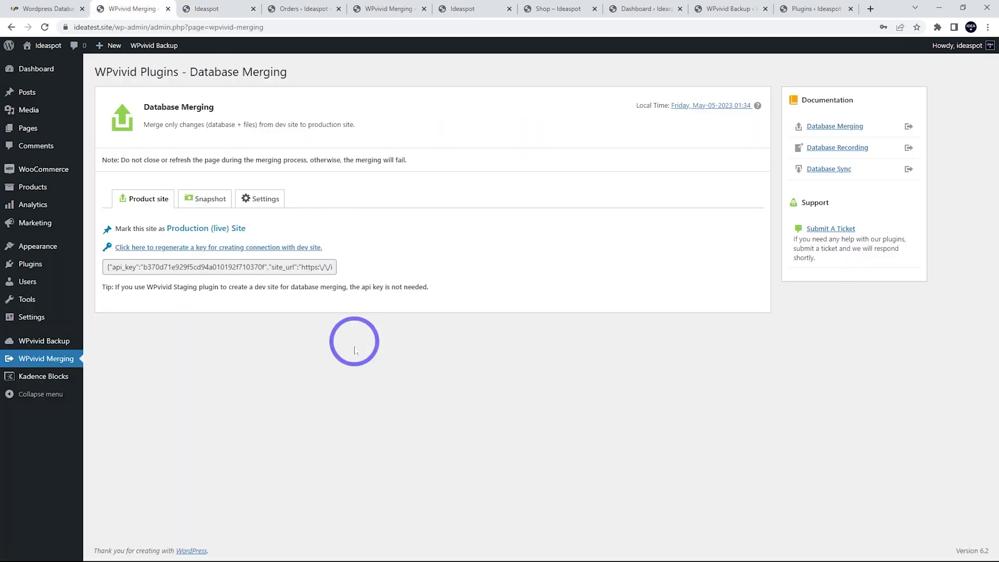
{"action": "mouse_move", "coordinate": [42, 171]}
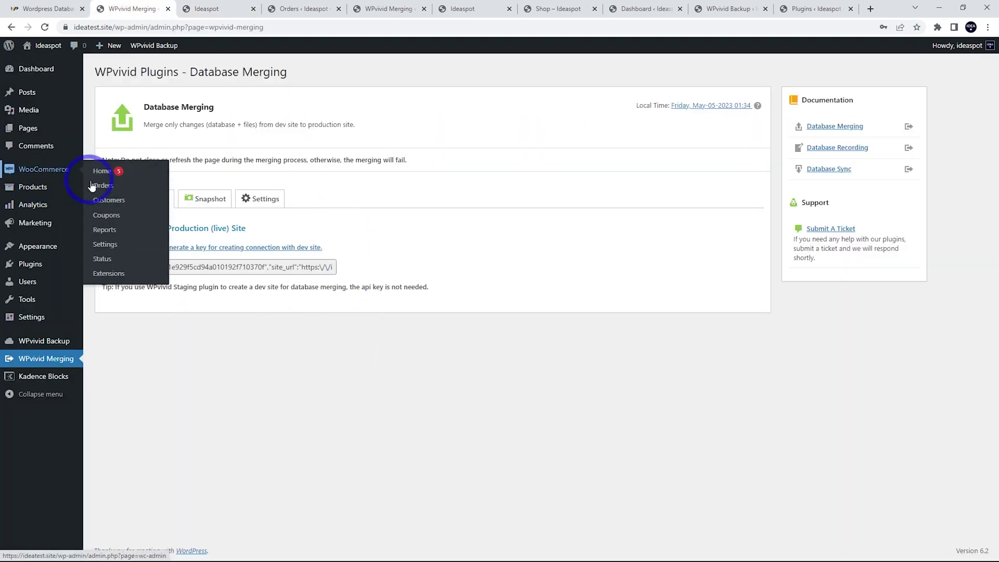
{"action": "left_click", "coordinate": [98, 186]}
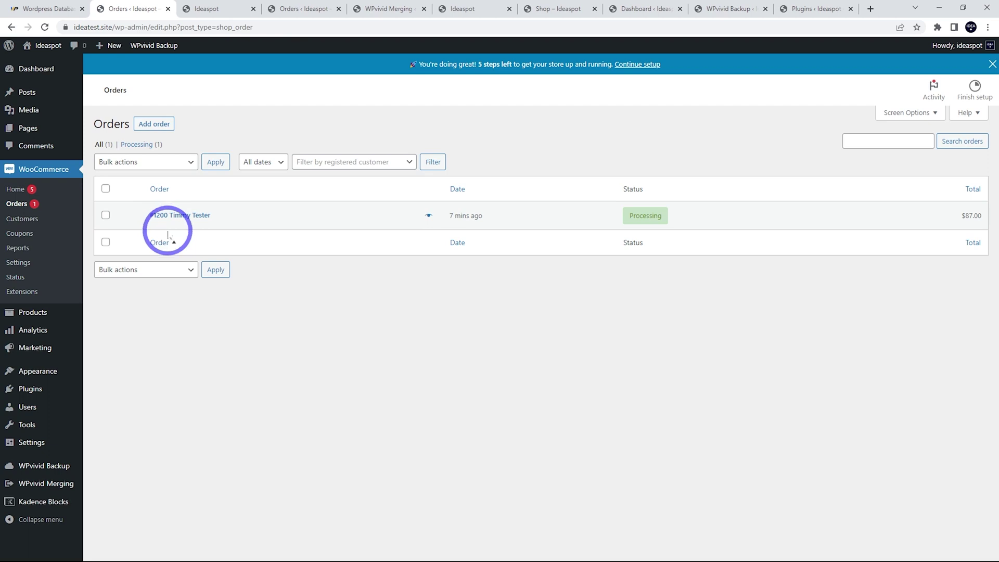
{"action": "left_click", "coordinate": [207, 12]}
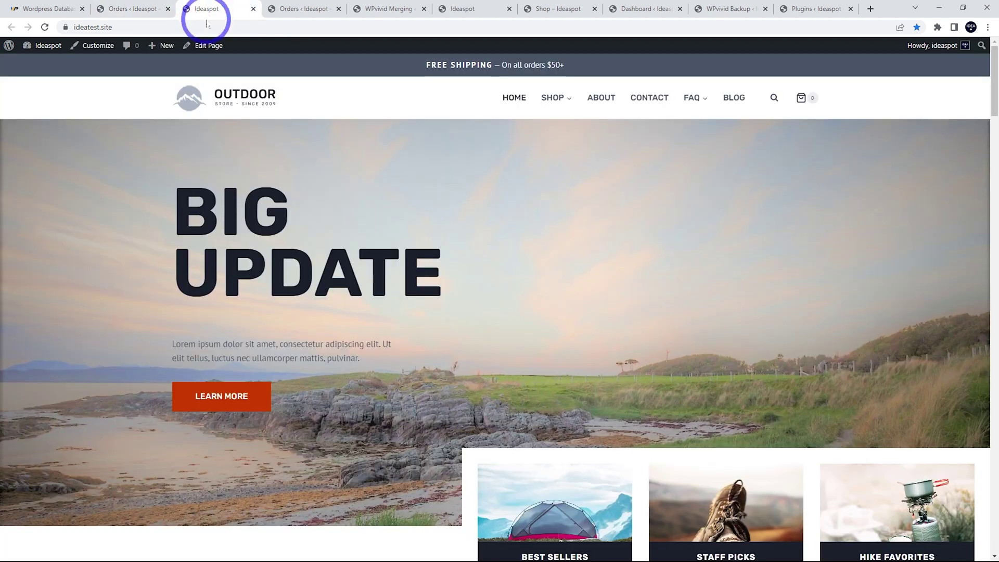